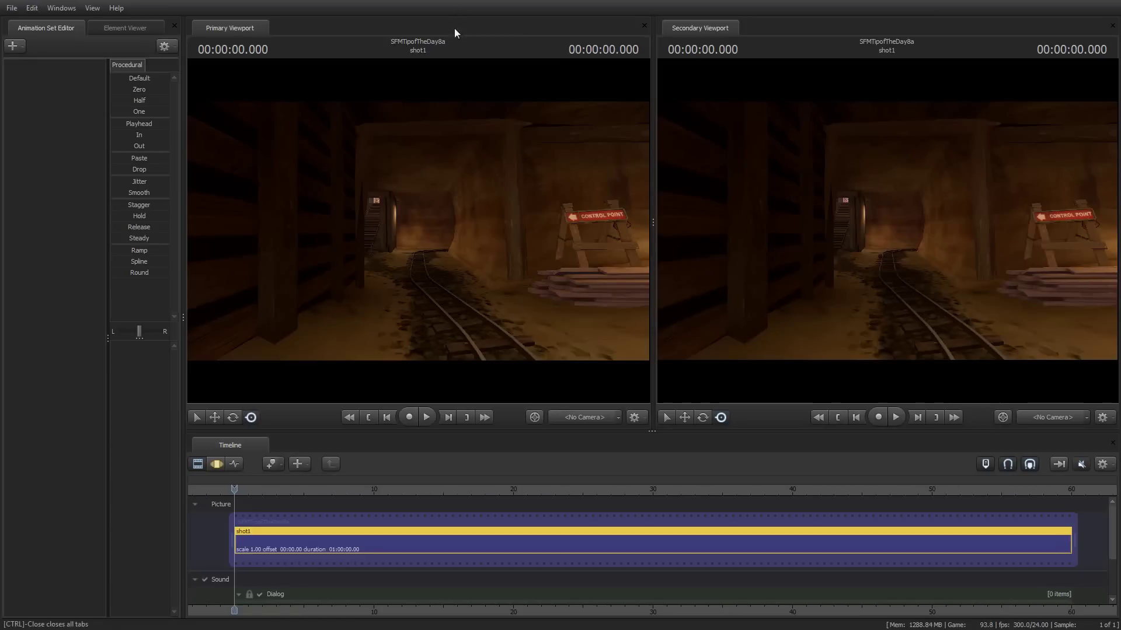
- Take control of the game and move the Scout back down the mine tunnel
{"action": "left_click", "coordinate": [466, 383]}
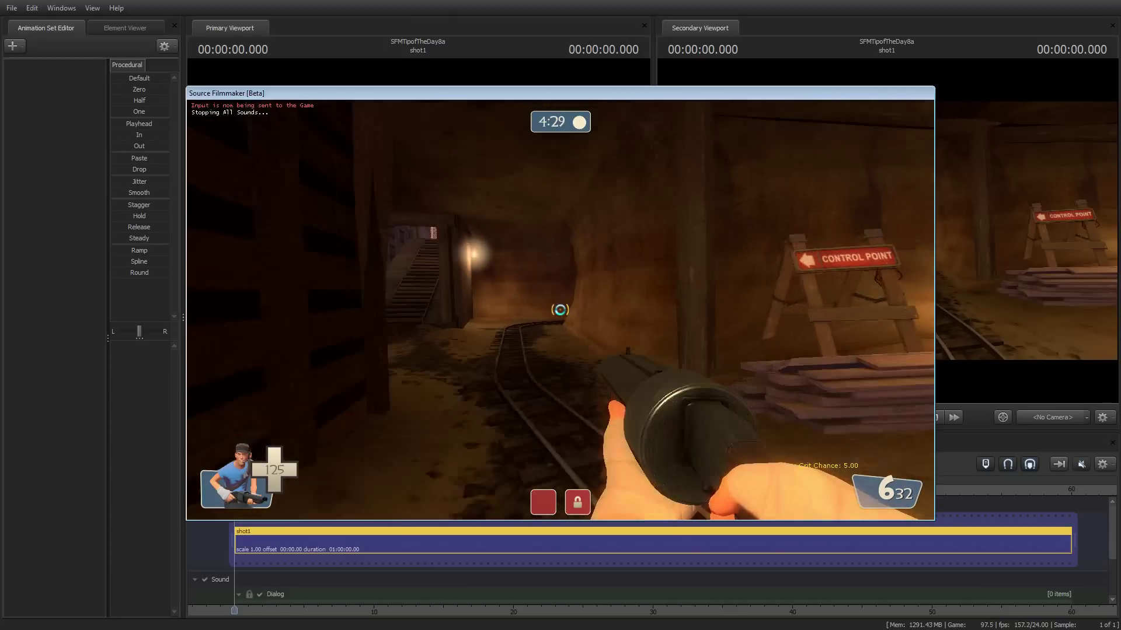
{"action": "key", "text": "s"}
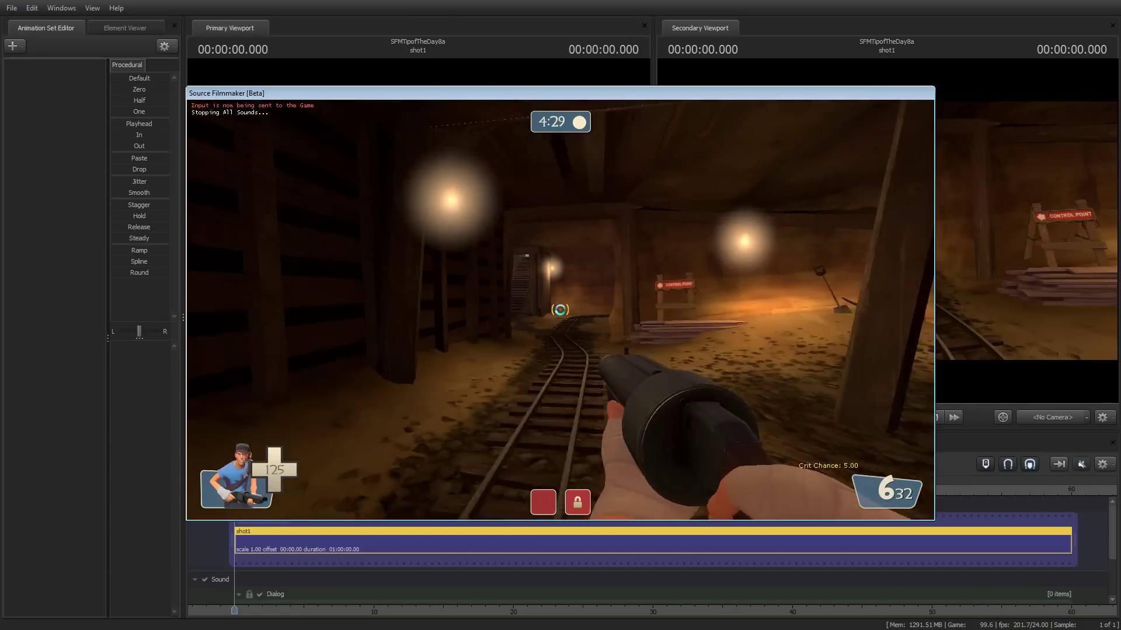
{"action": "key", "text": "F11"}
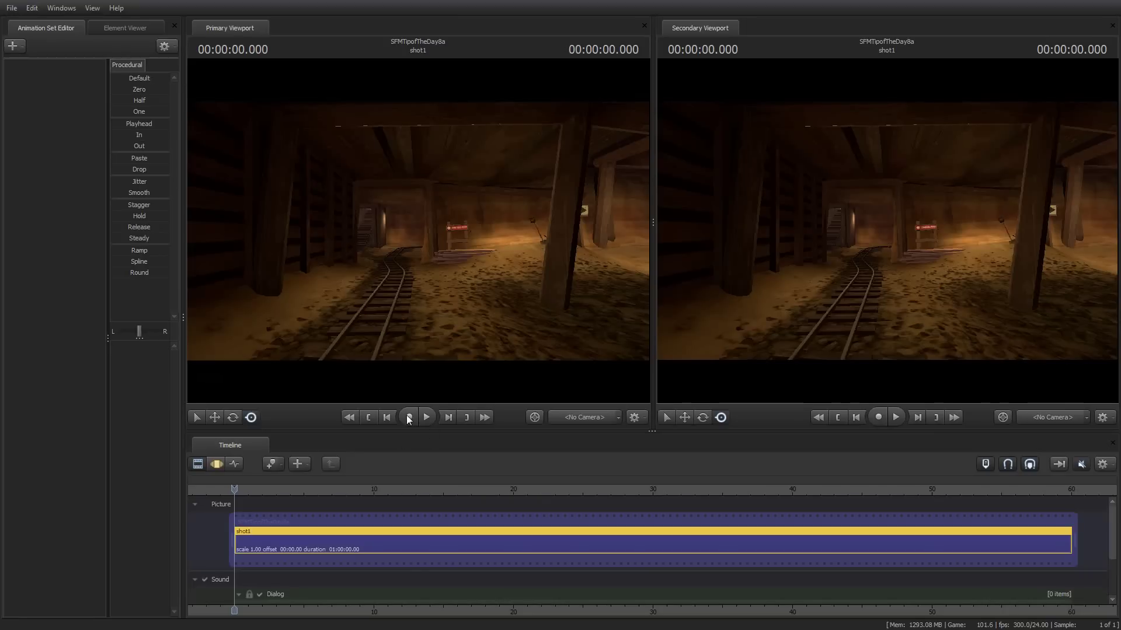
- Record the Scout running up the tunnel stairs and out into the open as shot1
{"action": "left_click", "coordinate": [408, 417]}
{"action": "left_click", "coordinate": [631, 396]}
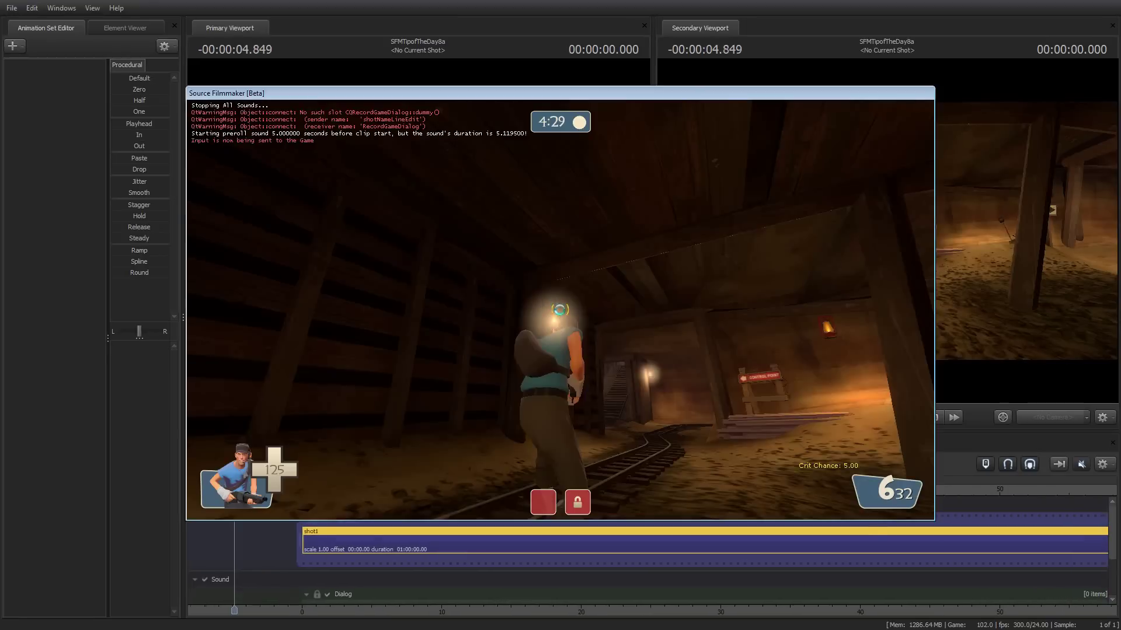
{"action": "key", "text": "w"}
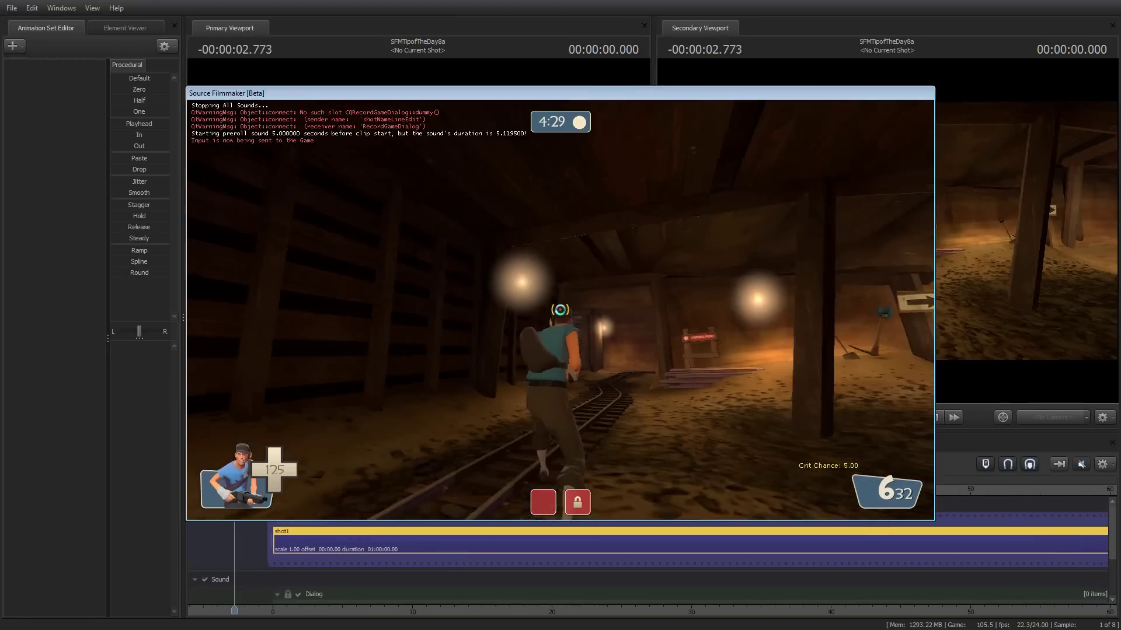
{"action": "key", "text": "w"}
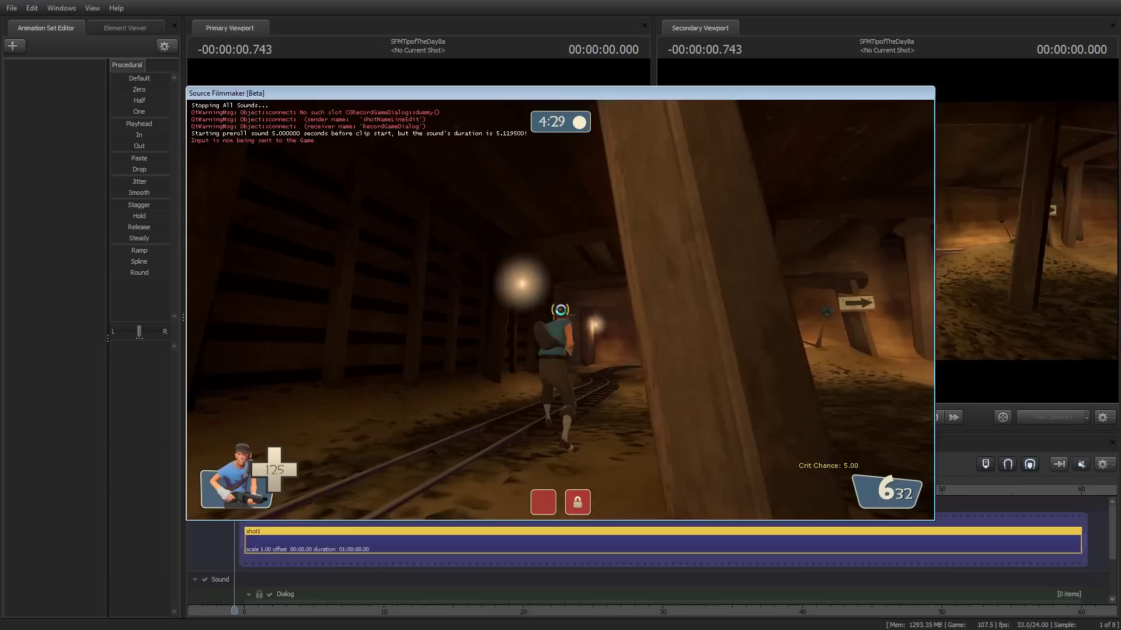
{"action": "key", "text": "w"}
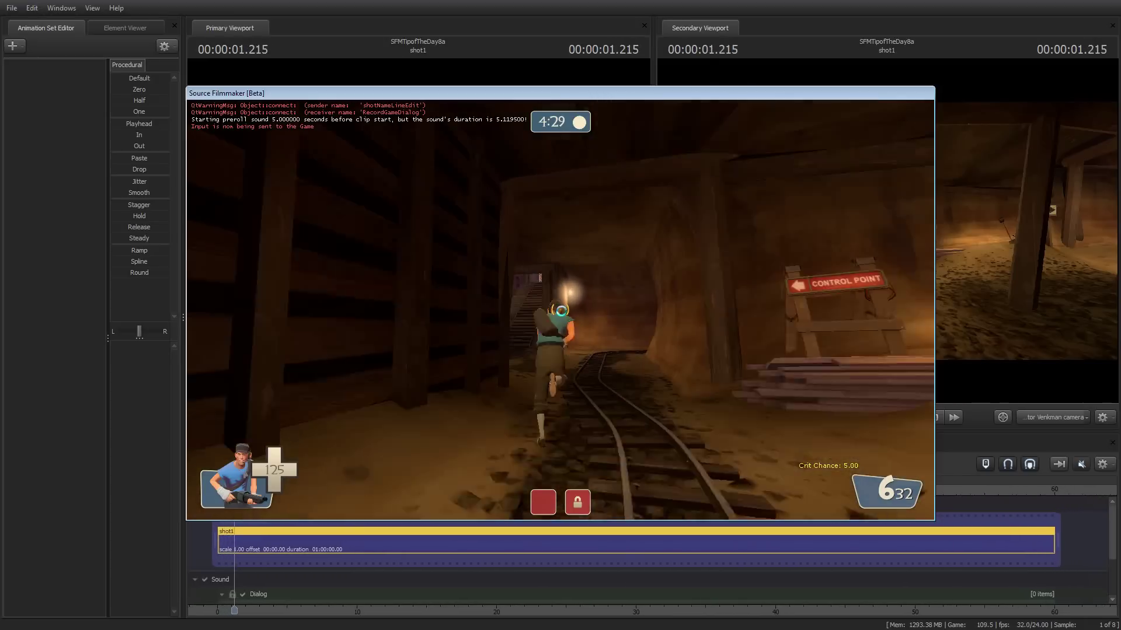
{"action": "key", "text": "w"}
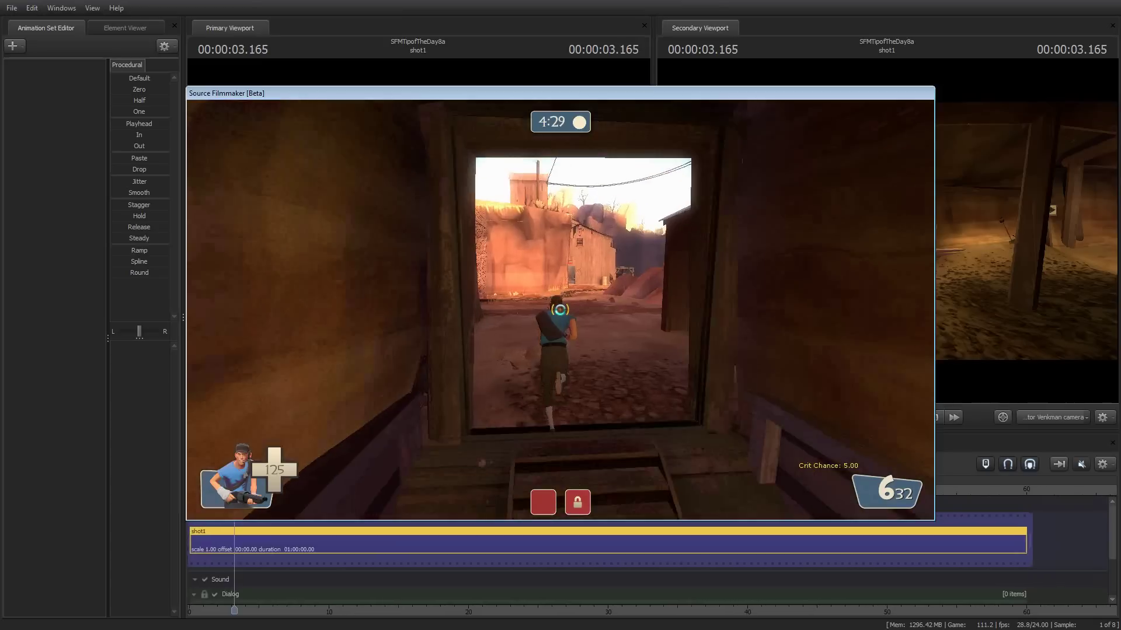
{"action": "key", "text": "w"}
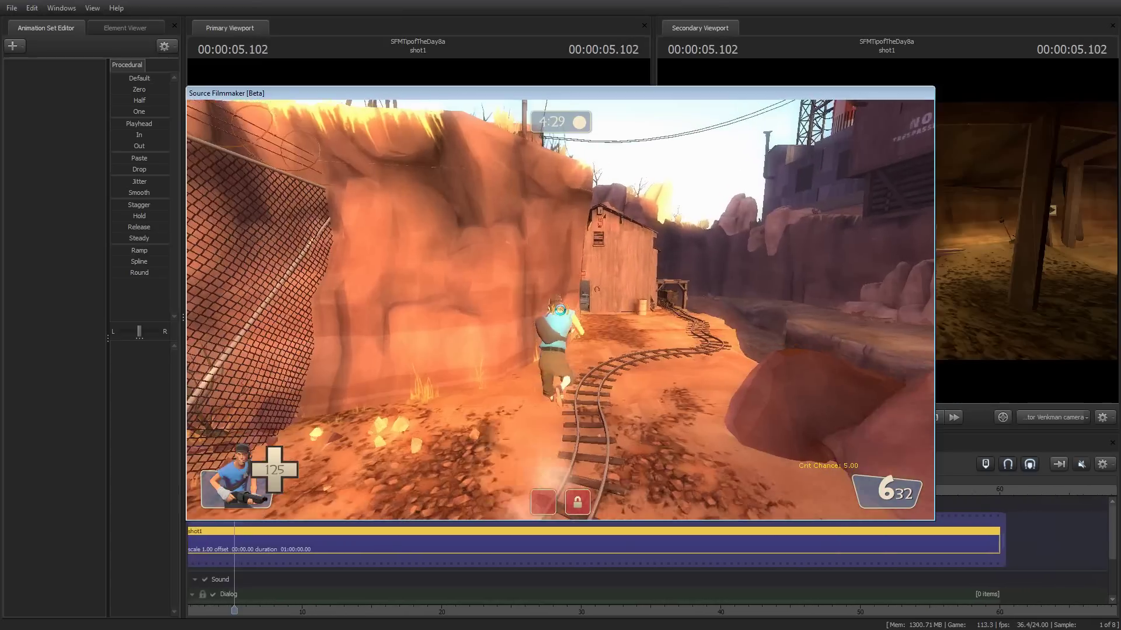
{"action": "left_click", "coordinate": [553, 301]}
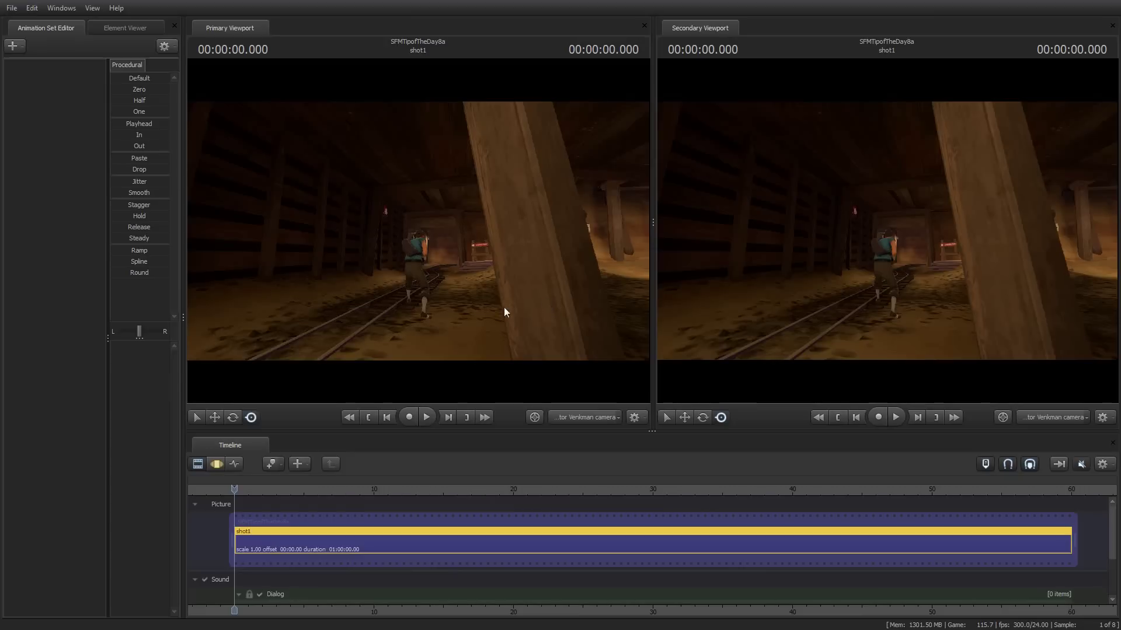
- Play back the recorded run with the sound muted, then stop
{"action": "left_click", "coordinate": [428, 417]}
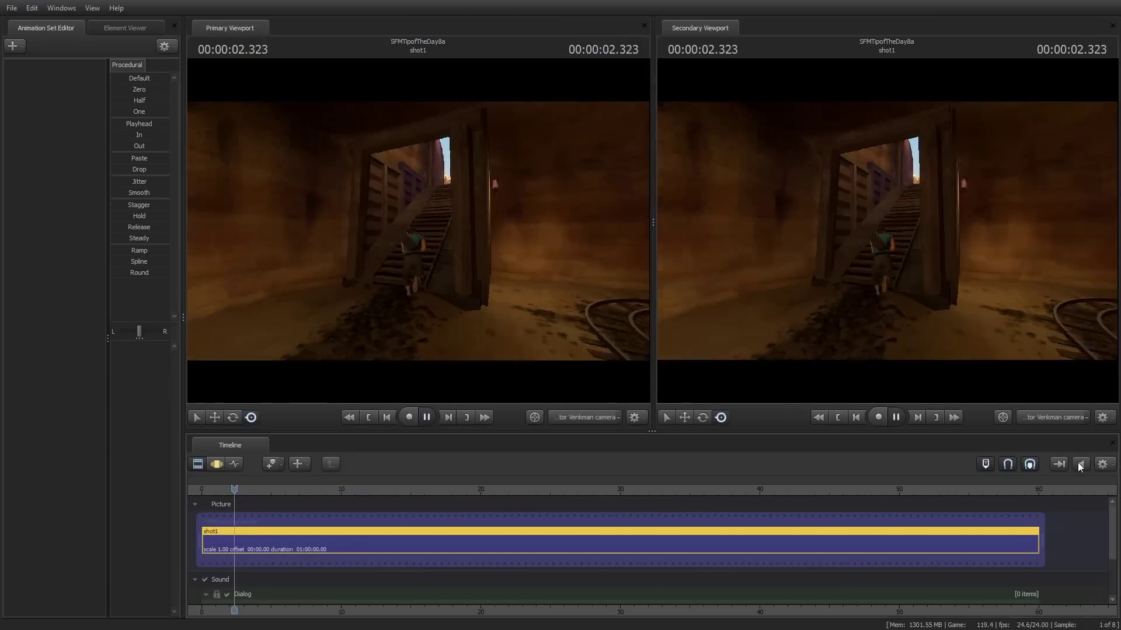
{"action": "left_click", "coordinate": [1078, 462]}
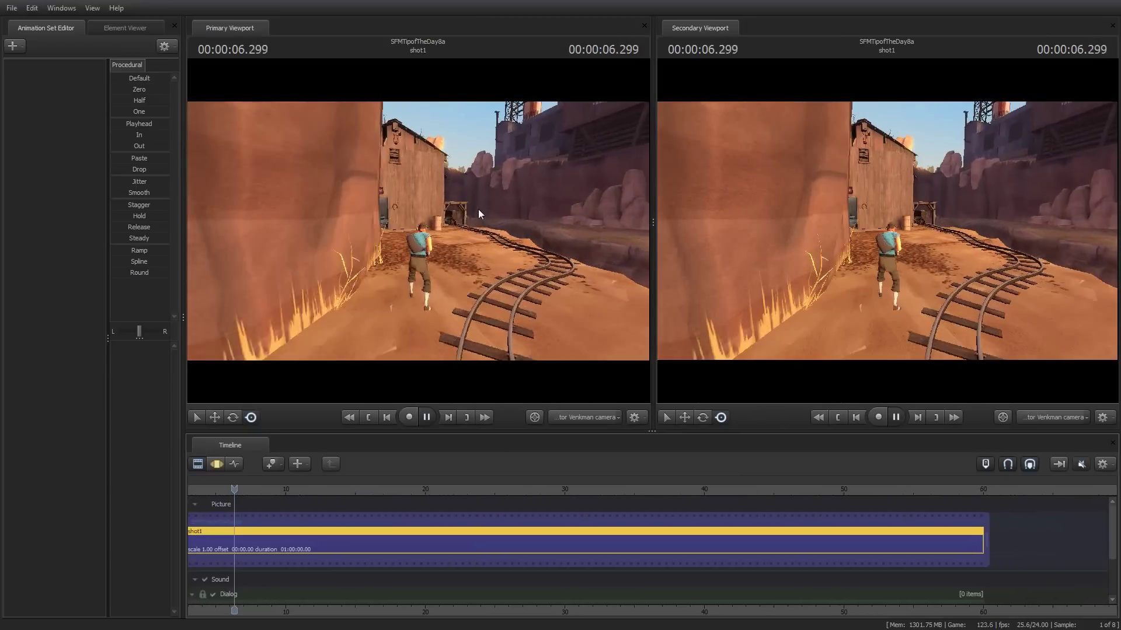
{"action": "key", "text": "space"}
- Uncheck Ambient Occlusion in the viewport's Render Settings and jump to frame one
{"action": "right_click", "coordinate": [465, 204]}
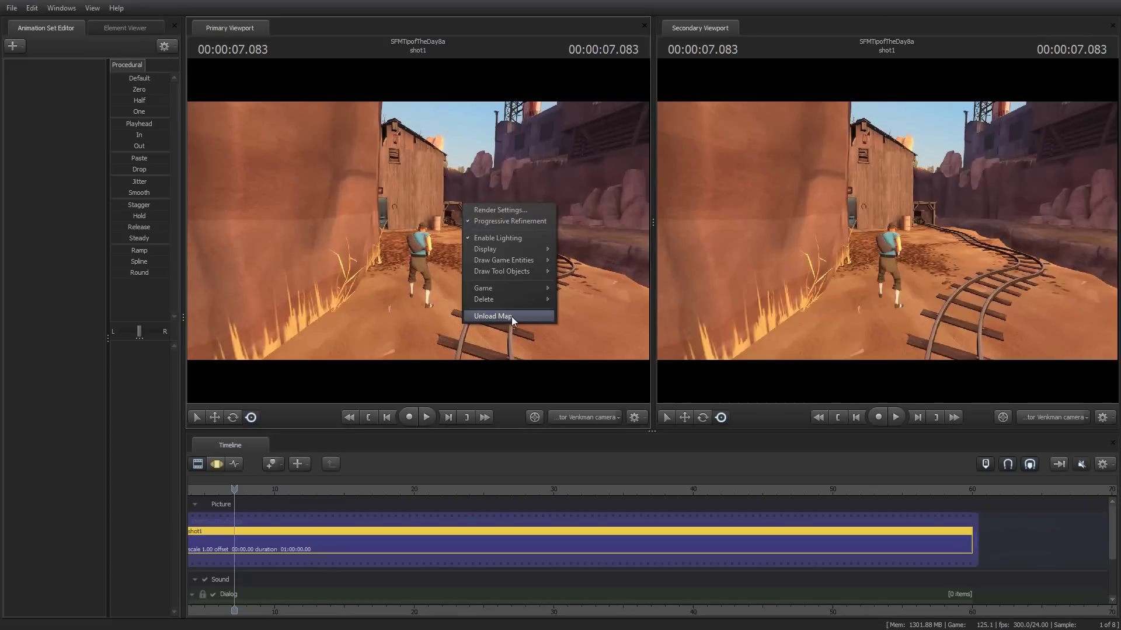
{"action": "left_click", "coordinate": [509, 211]}
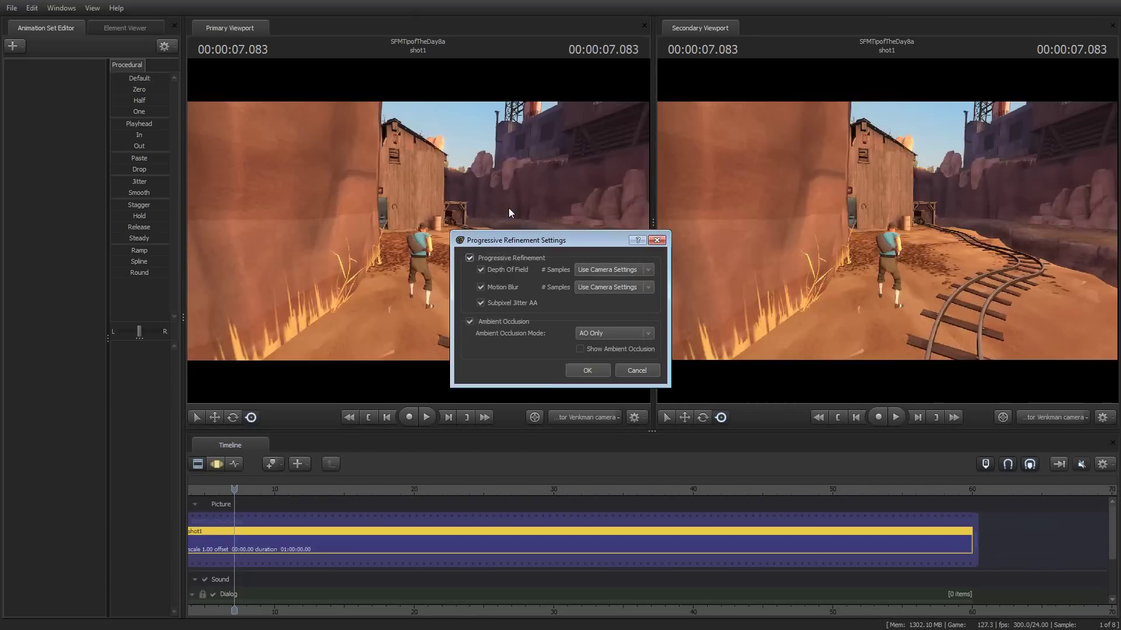
{"action": "left_click", "coordinate": [472, 320]}
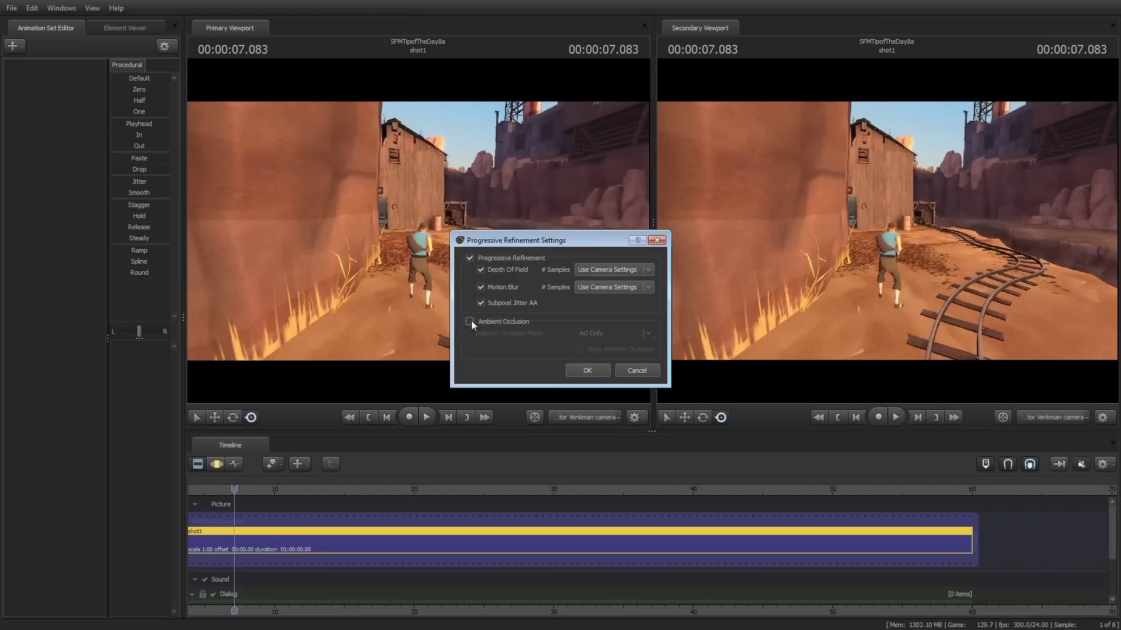
{"action": "left_click", "coordinate": [578, 370]}
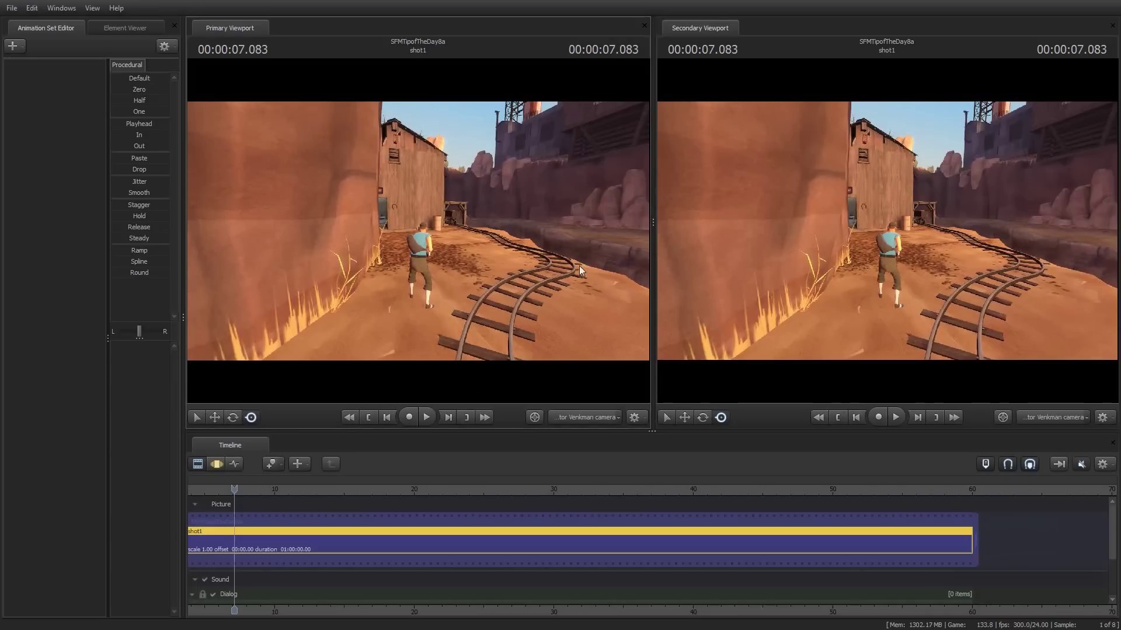
{"action": "key", "text": "Home"}
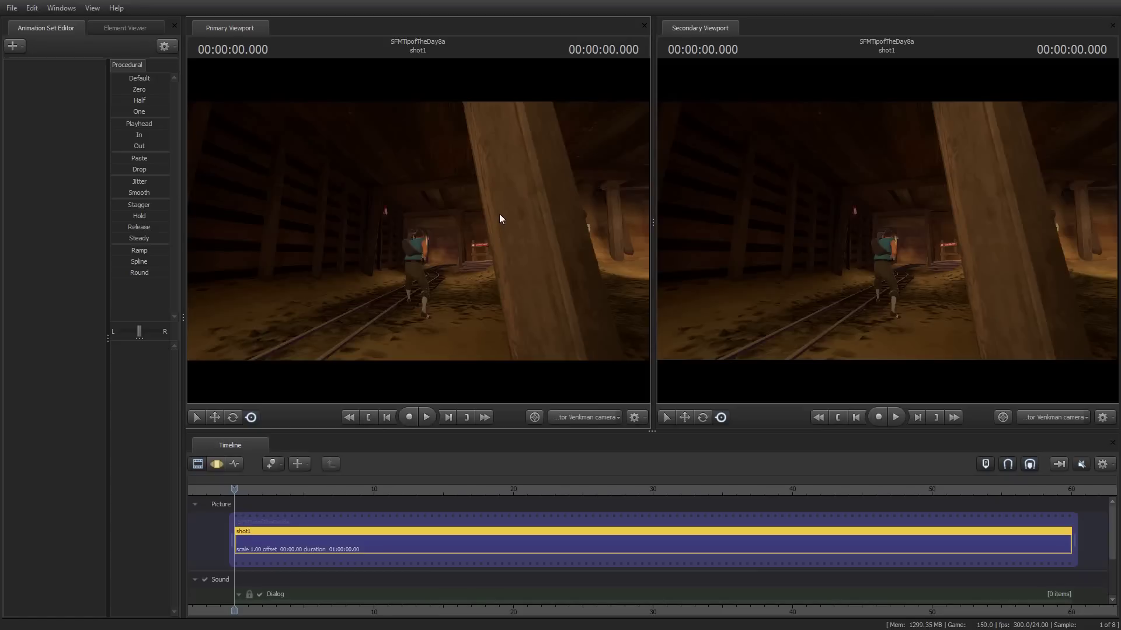
- View shot1 through camera1, fly it out of the mine, and play the shot
{"action": "left_click", "coordinate": [621, 416]}
{"action": "mouse_move", "coordinate": [604, 463]}
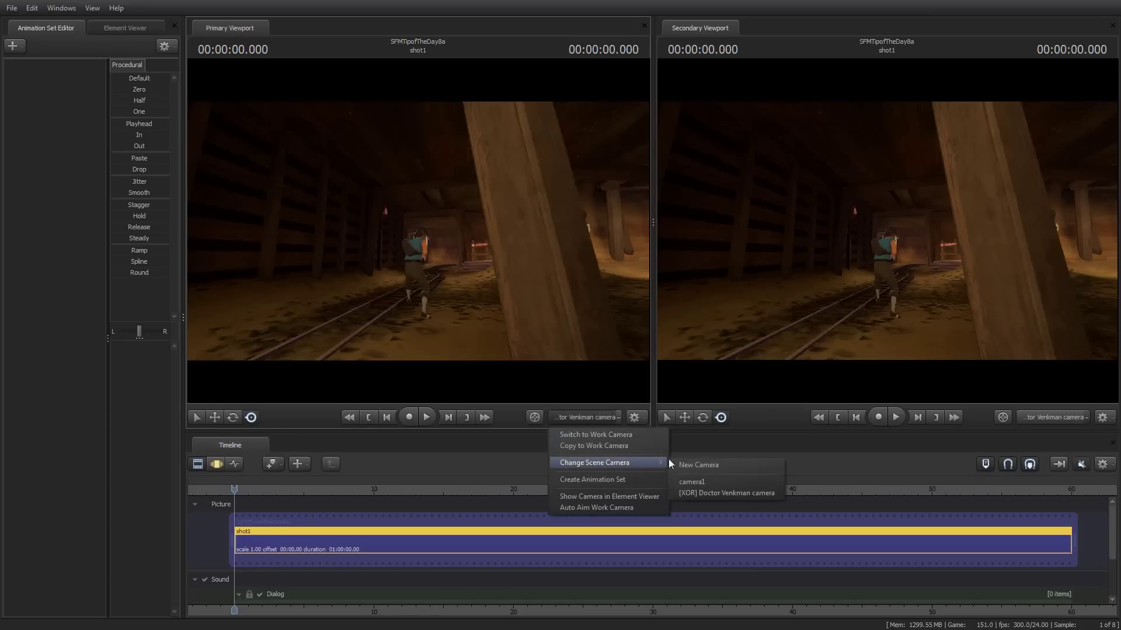
{"action": "left_click", "coordinate": [701, 481]}
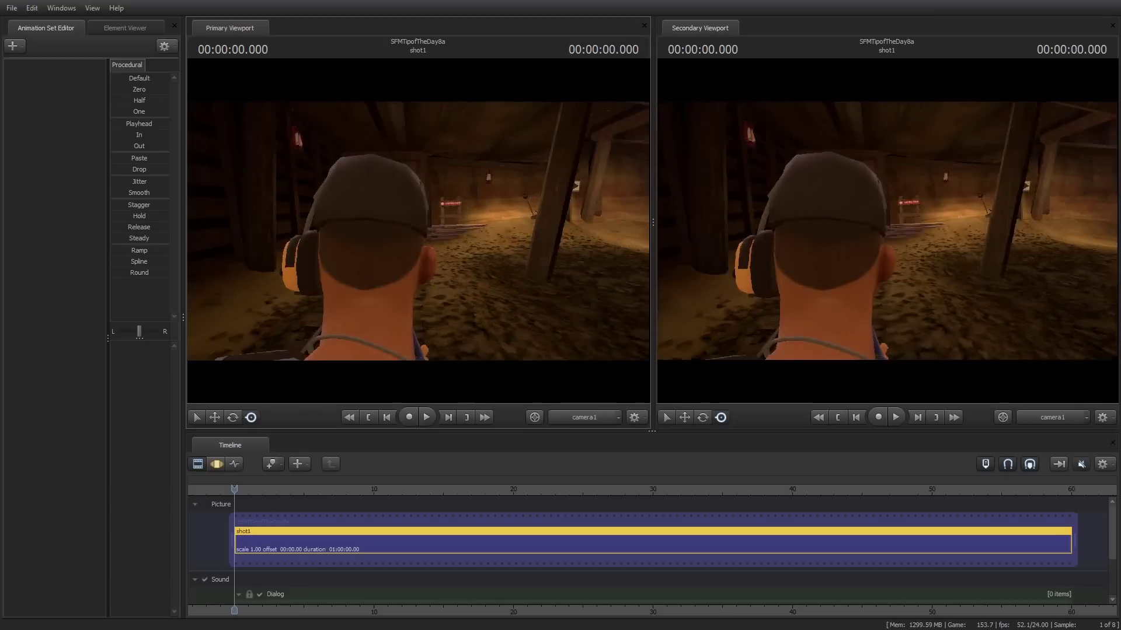
{"action": "key", "text": "w"}
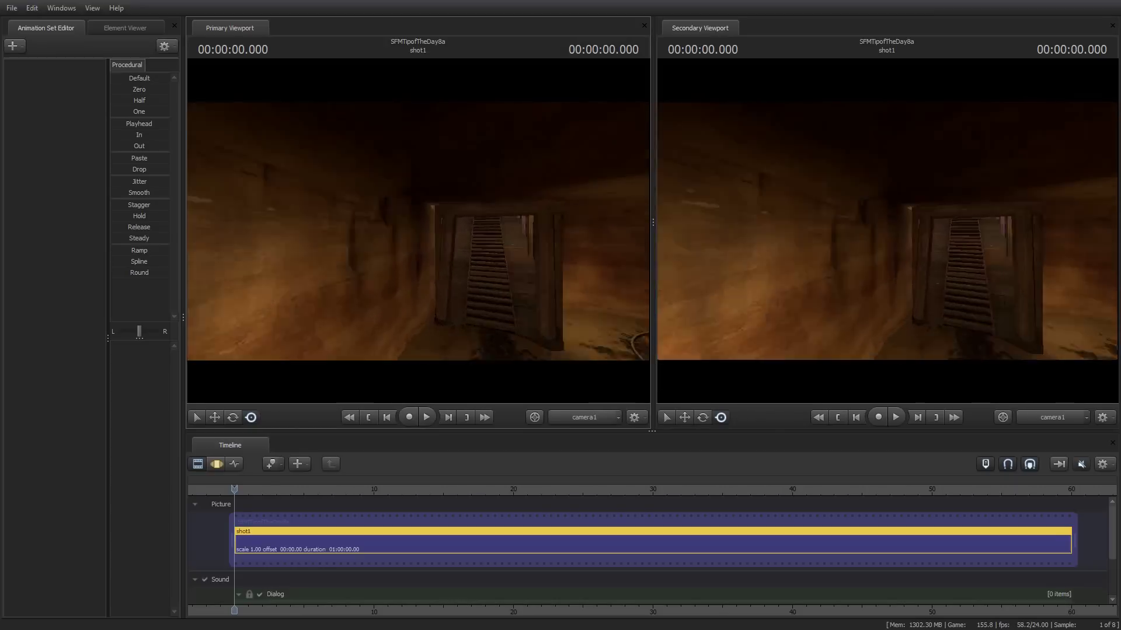
{"action": "key", "text": "w"}
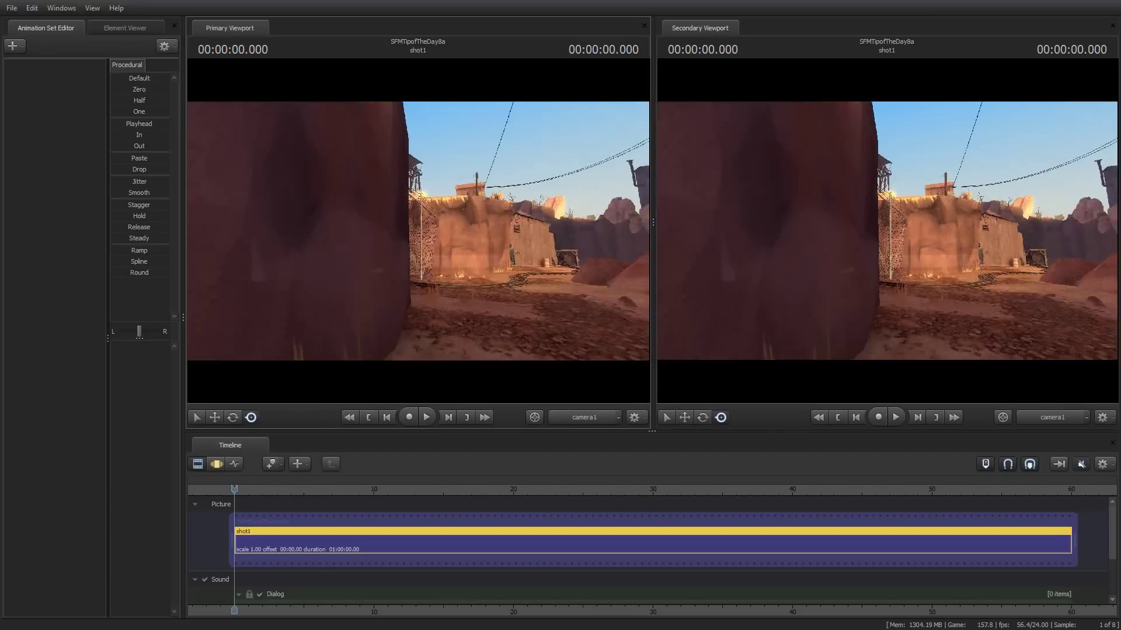
{"action": "key", "text": "w"}
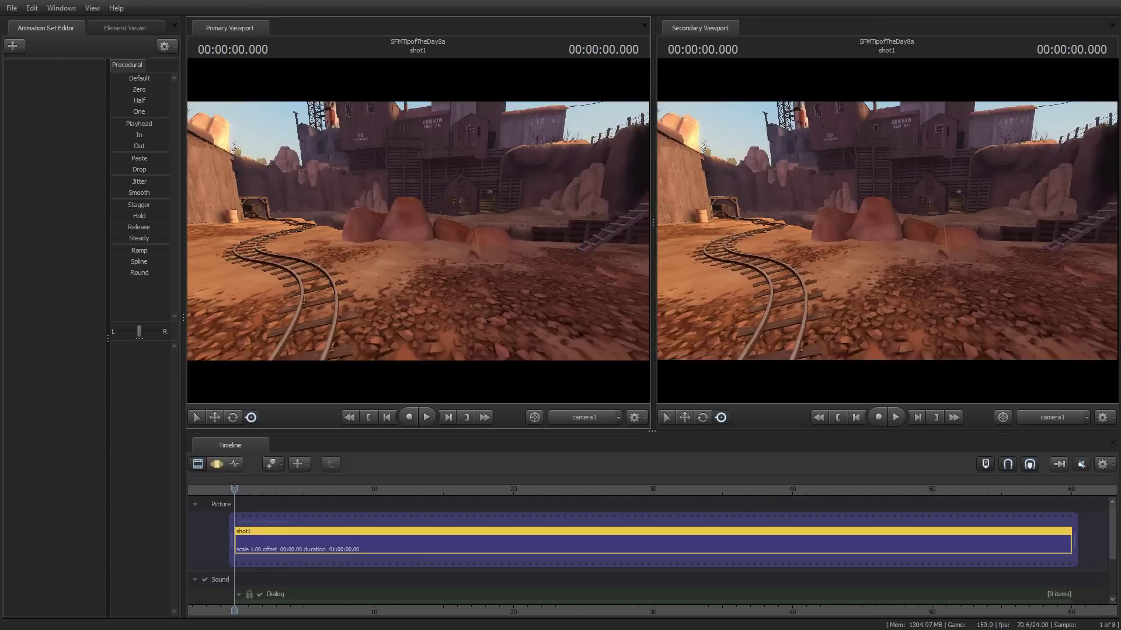
{"action": "key", "text": "w"}
{"action": "left_click", "coordinate": [426, 417]}
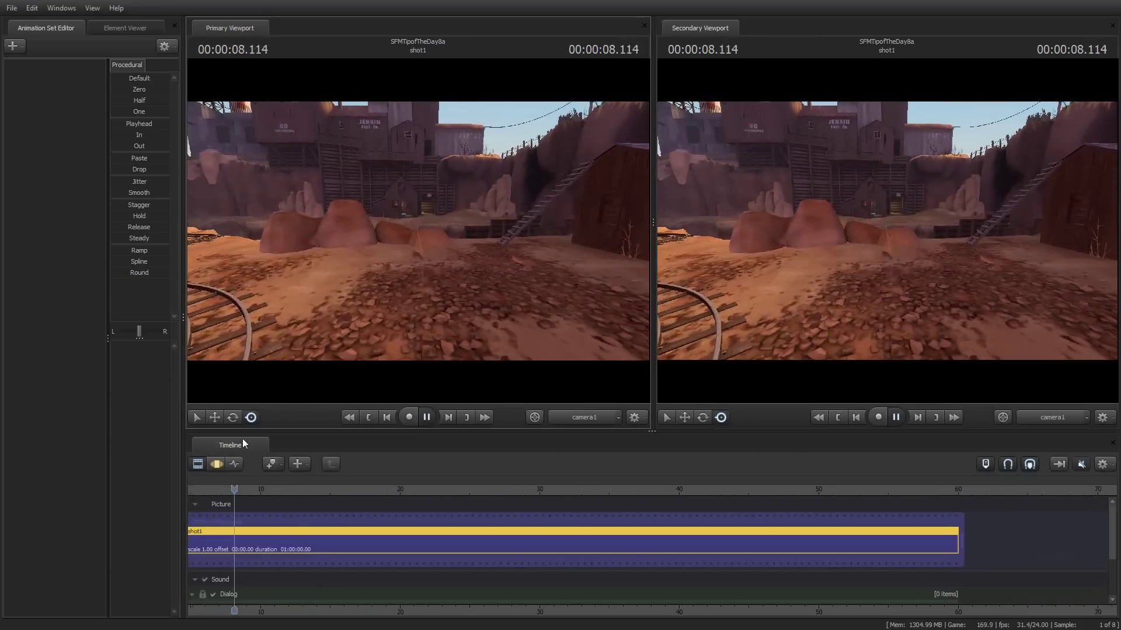
{"action": "key", "text": "space"}
{"action": "scroll", "coordinate": [344, 540], "scroll_direction": "down", "scroll_amount": 3}
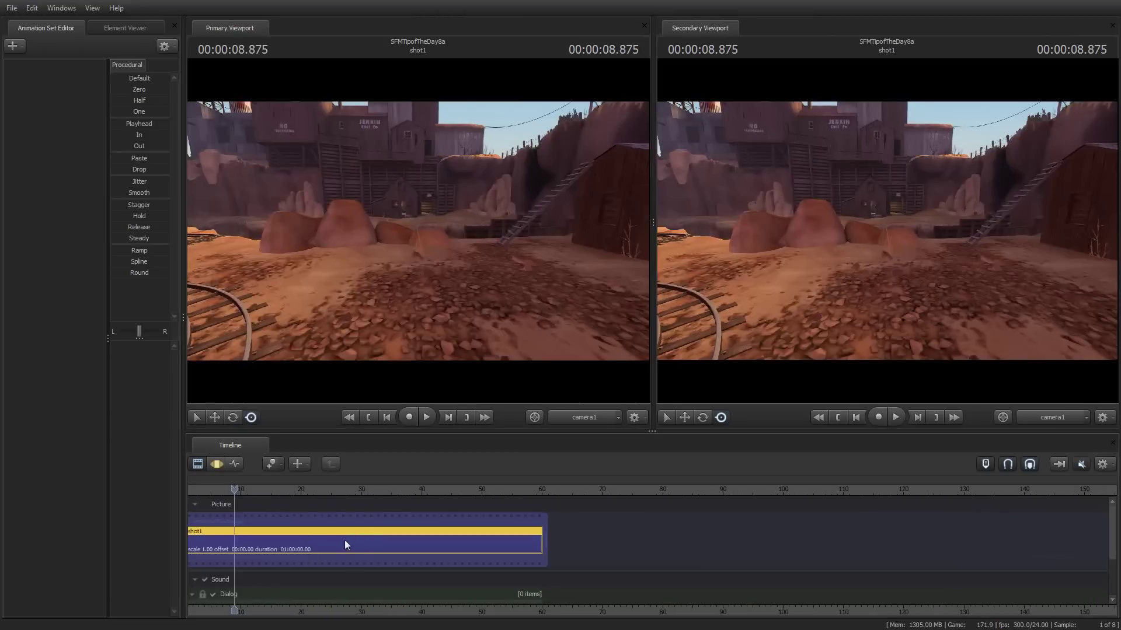
- Zoom the timeline to the whole clip, scrub it, and turn camera1 toward the shack
{"action": "middle_click_drag", "start_coordinate": [344, 540], "coordinate": [495, 551]}
{"action": "left_click_drag", "start_coordinate": [465, 488], "coordinate": [440, 488]}
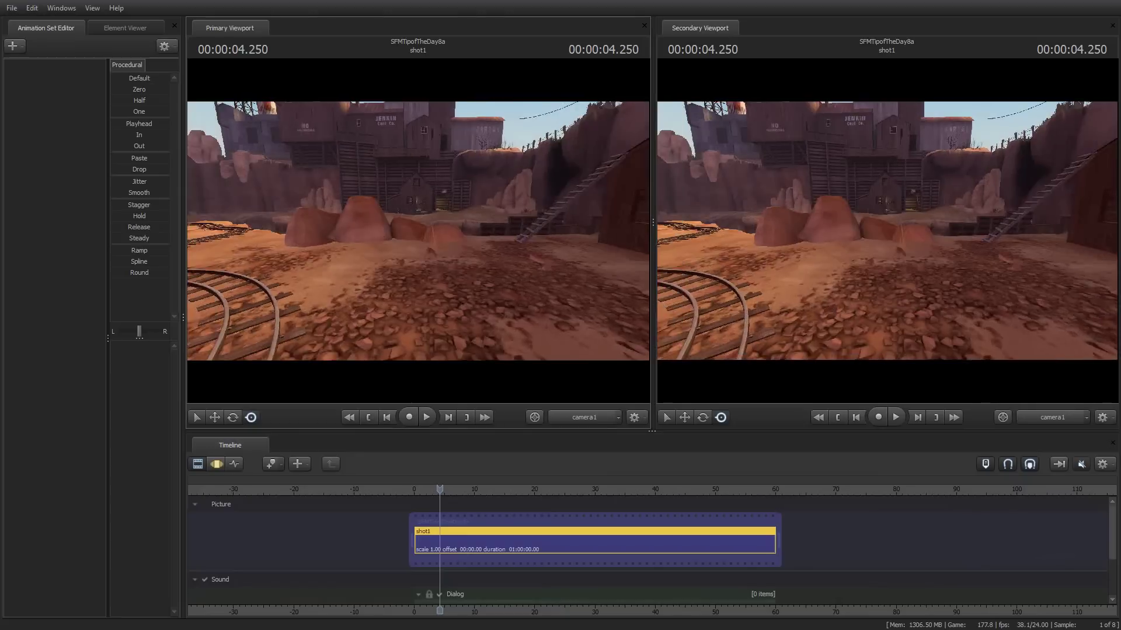
{"action": "left_click_drag", "start_coordinate": [445, 489], "coordinate": [444, 488]}
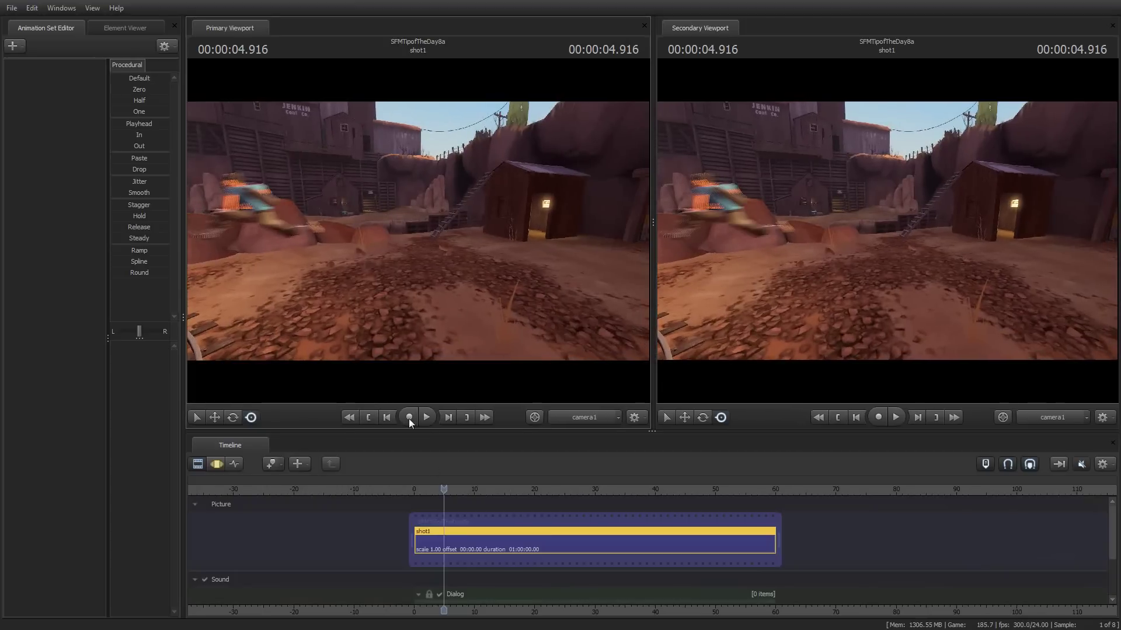
{"action": "left_click_drag", "start_coordinate": [444, 487], "coordinate": [435, 487]}
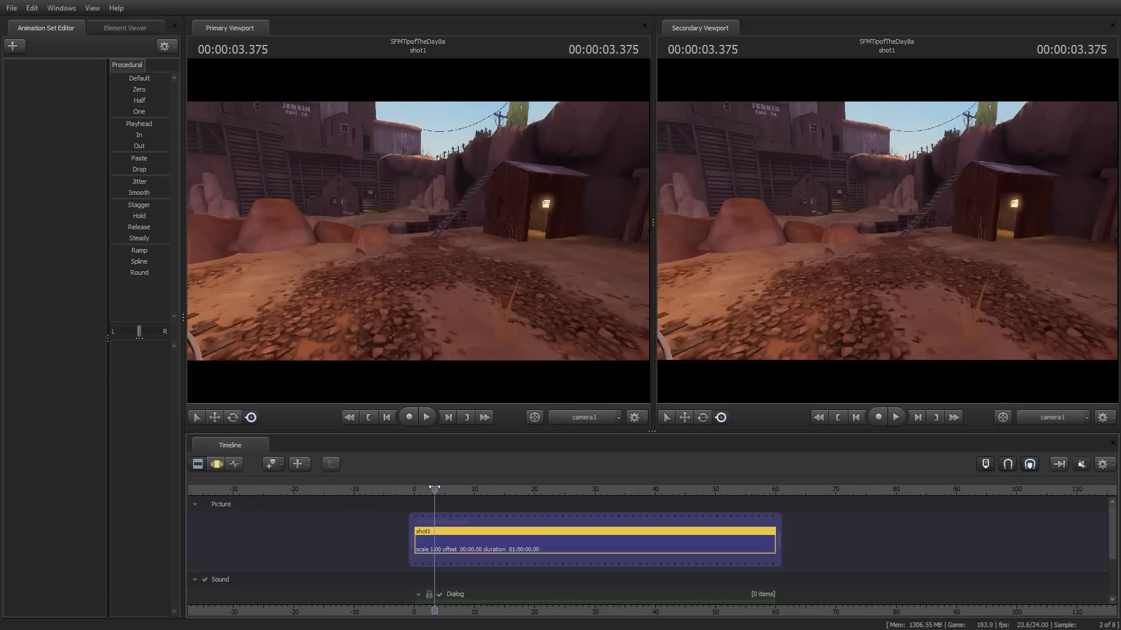
{"action": "left_click_drag", "start_coordinate": [426, 364], "coordinate": [433, 227]}
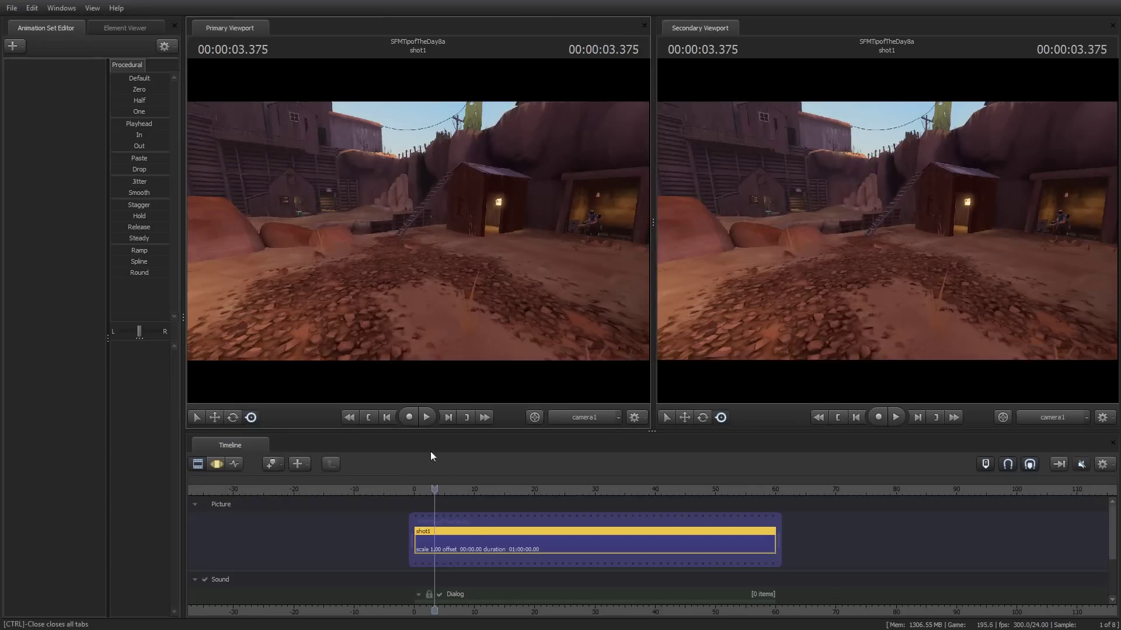
{"action": "scroll", "coordinate": [453, 510], "scroll_direction": "up", "scroll_amount": 3}
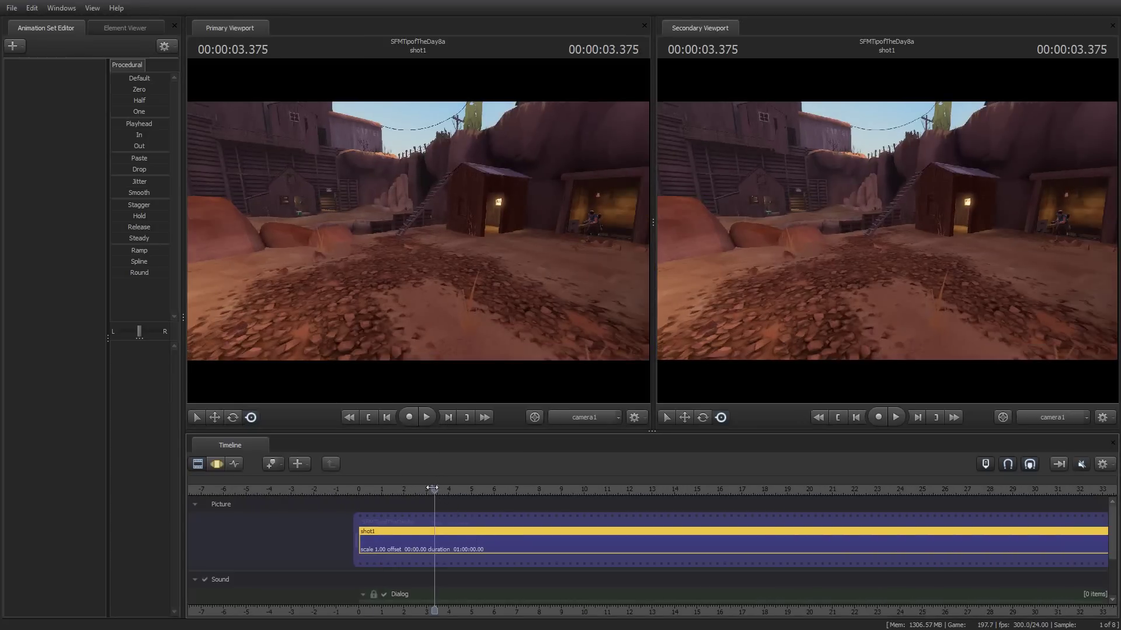
{"action": "mouse_move", "coordinate": [435, 487]}
{"action": "left_mouse_down"}
{"action": "mouse_move", "coordinate": [453, 488]}
{"action": "mouse_move", "coordinate": [438, 488]}
{"action": "left_mouse_up"}
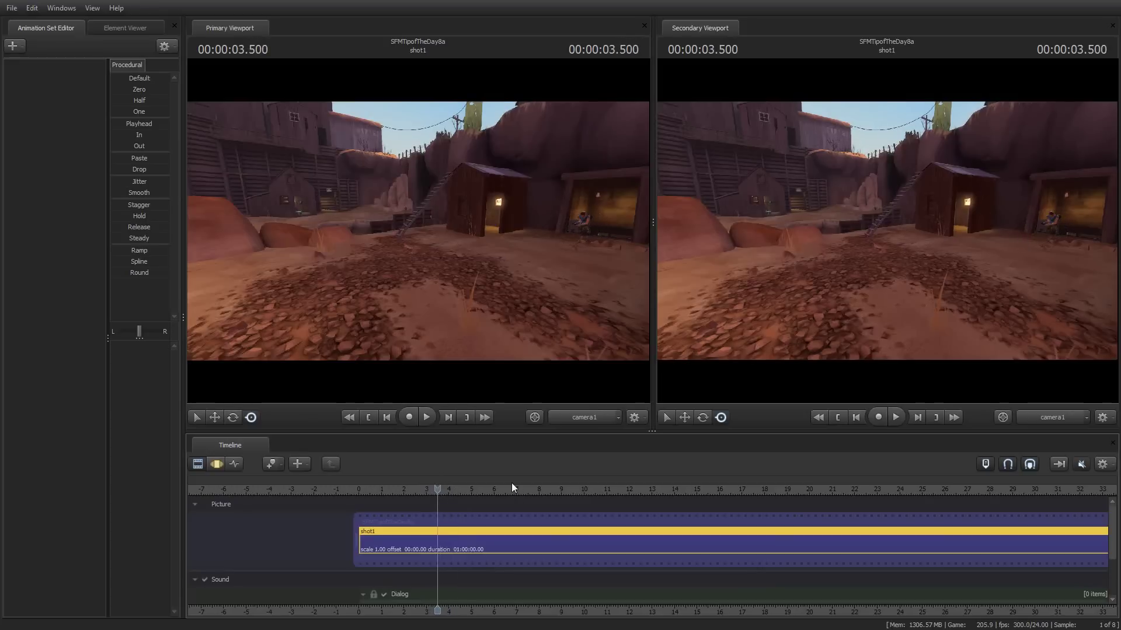
- Split the clip at the playhead and again at a later point
{"action": "key", "text": "ctrl+shift+s"}
{"action": "left_click_drag", "start_coordinate": [438, 488], "coordinate": [460, 488]}
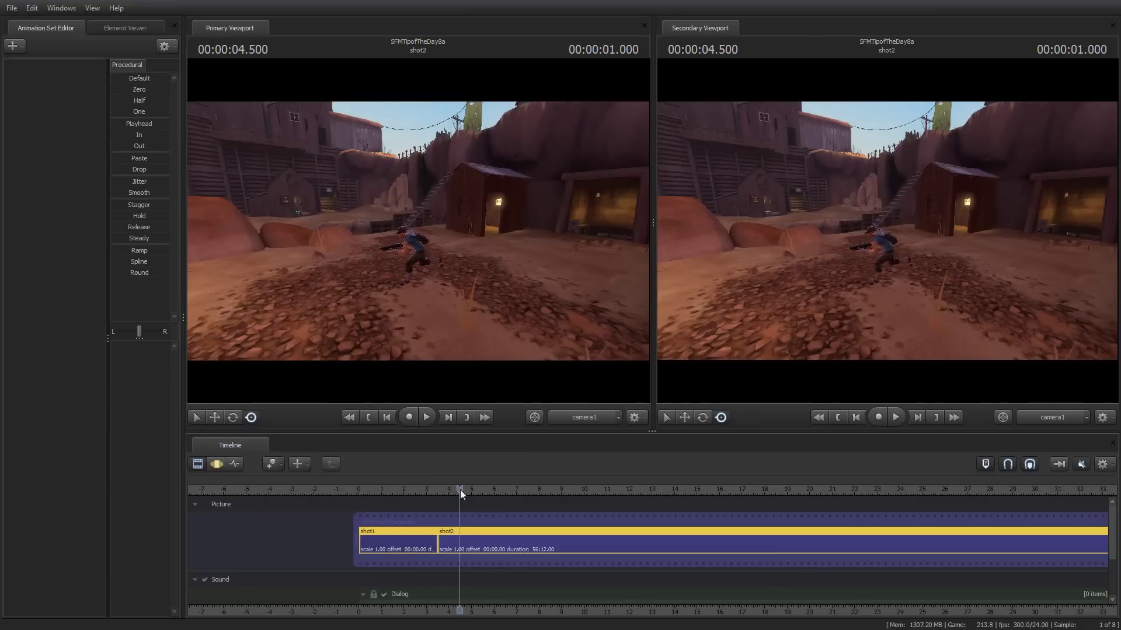
{"action": "key", "text": "shift+b"}
- Select shot2, jump to its start, and view the scout close up through Work Camera
{"action": "left_click", "coordinate": [444, 547]}
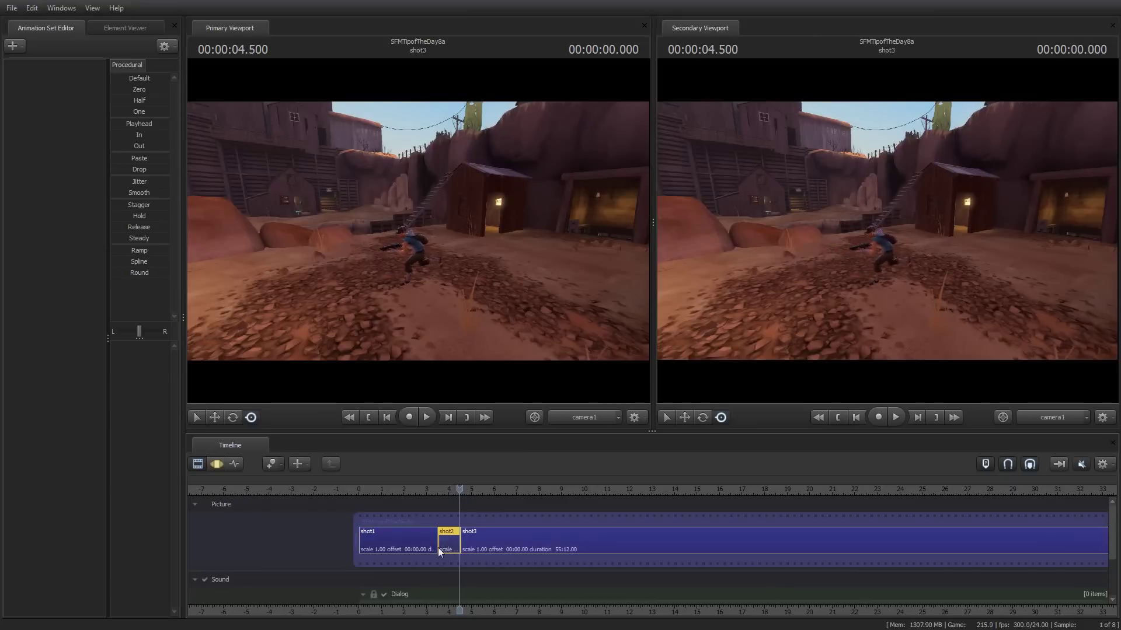
{"action": "scroll", "coordinate": [438, 548], "scroll_direction": "up", "scroll_amount": 4}
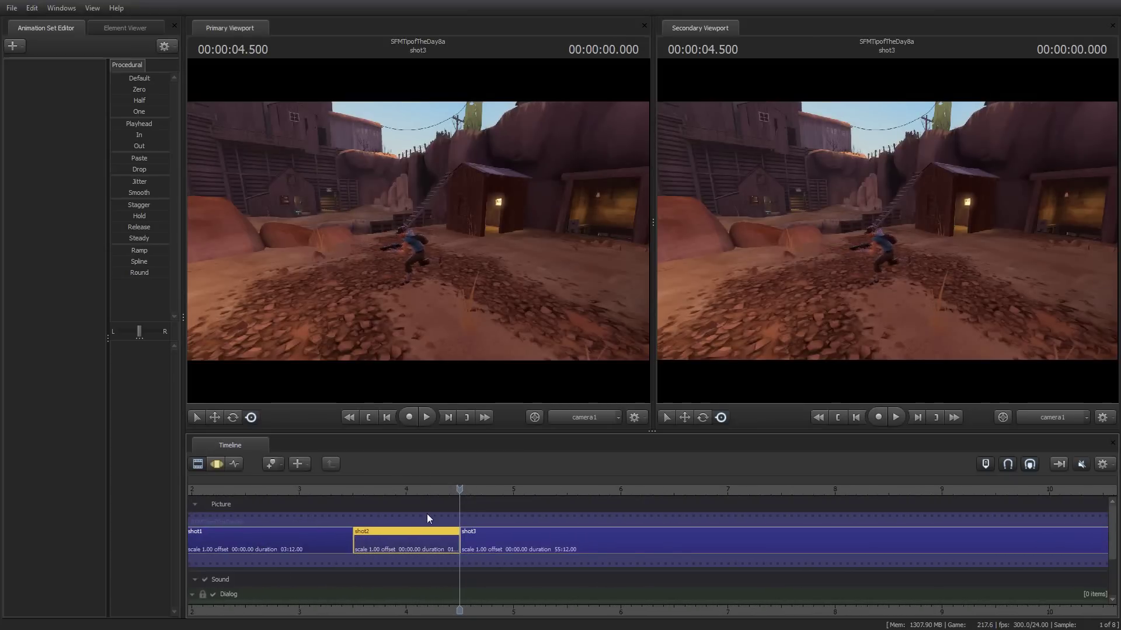
{"action": "key", "text": "Up"}
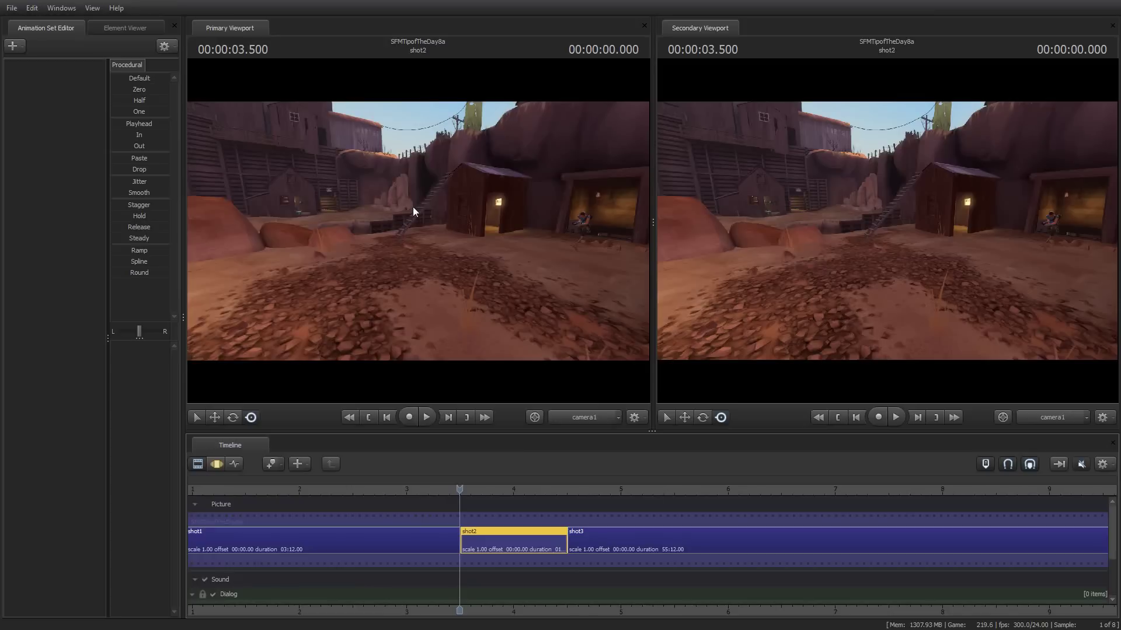
{"action": "left_click", "coordinate": [1041, 413]}
{"action": "left_click_drag", "start_coordinate": [903, 238], "coordinate": [887, 231]}
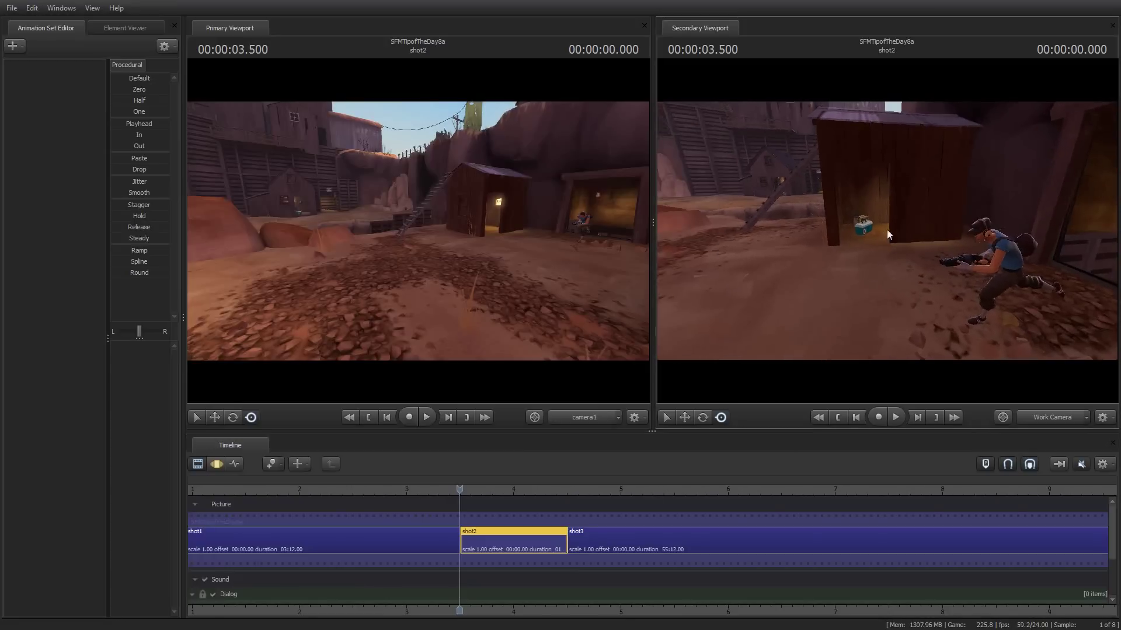
- Add models/player/hwm/scout.mdl as an animation set for the existing element
{"action": "left_click", "coordinate": [23, 44]}
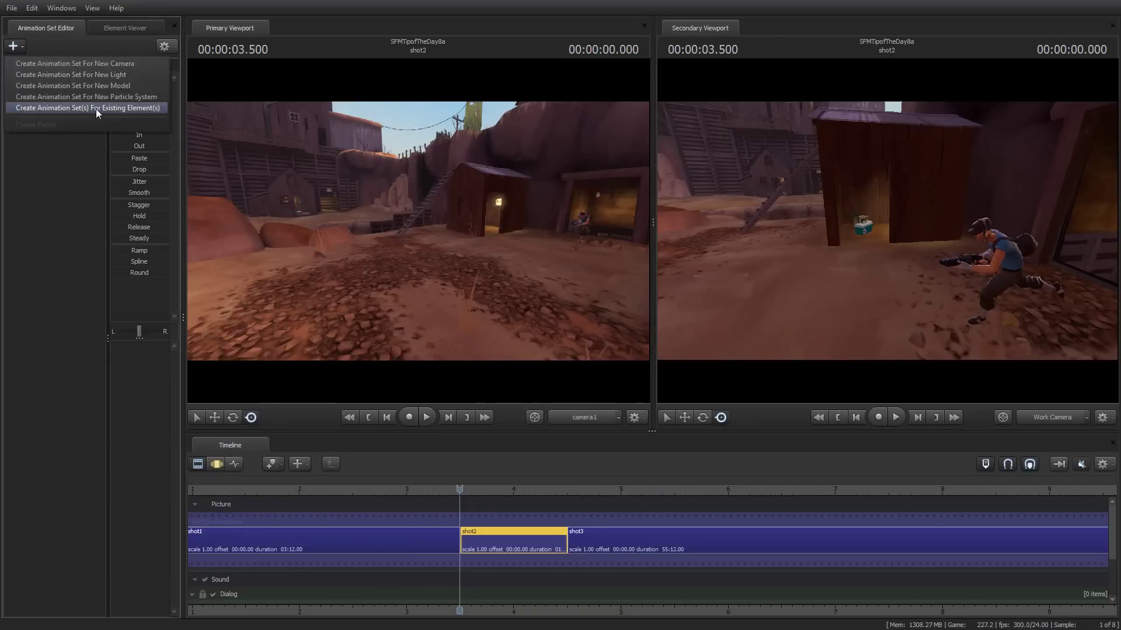
{"action": "left_click", "coordinate": [95, 108]}
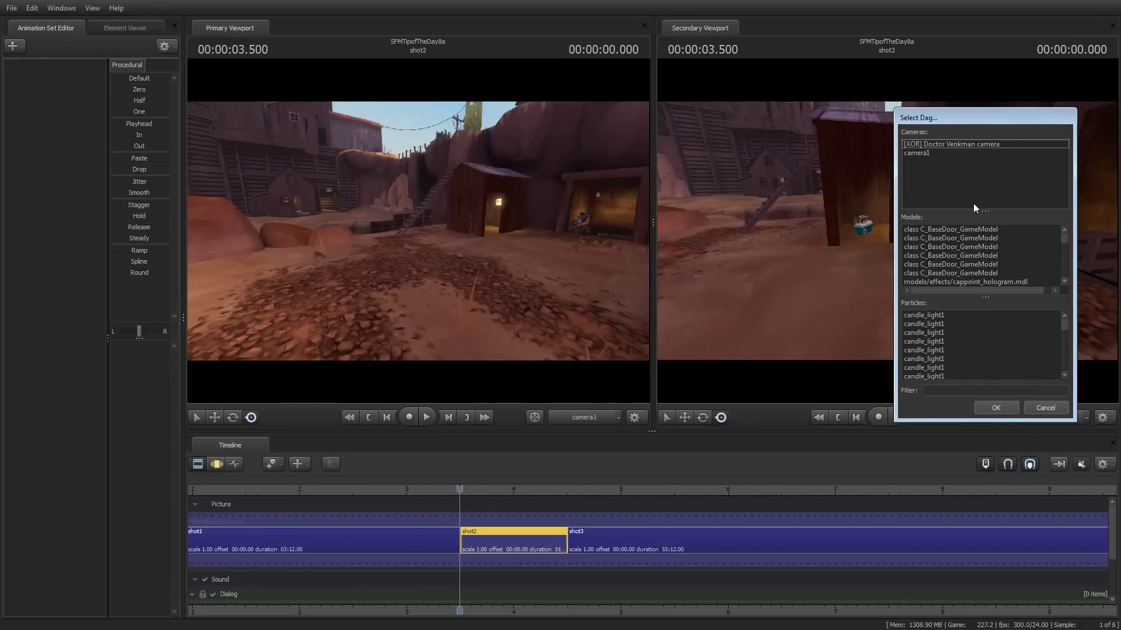
{"action": "left_click_drag", "start_coordinate": [1067, 238], "coordinate": [1069, 246]}
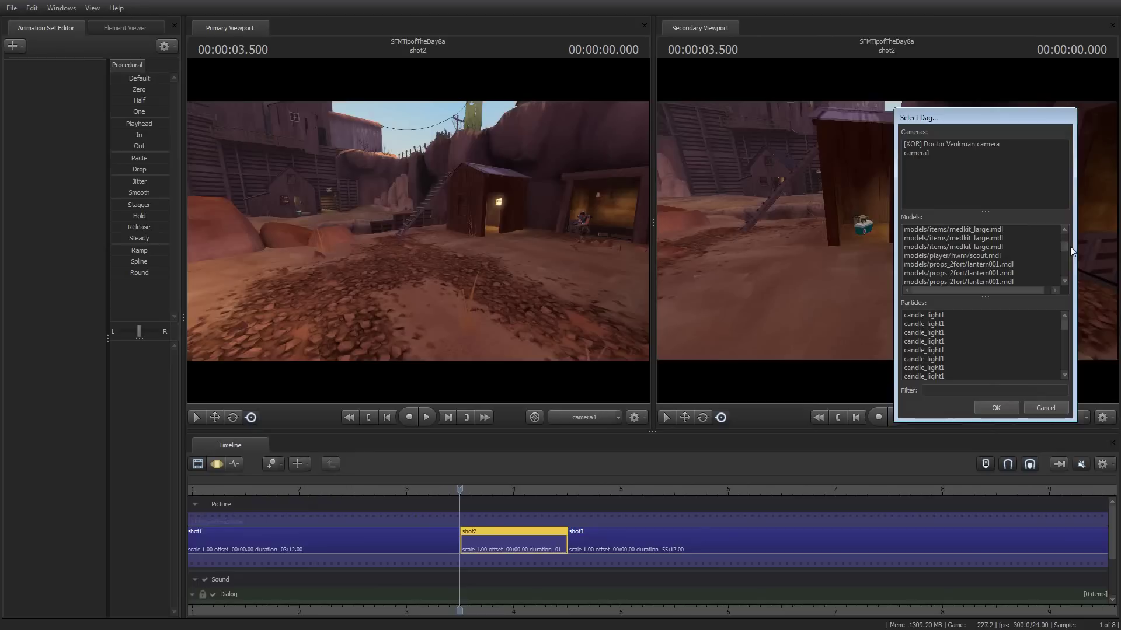
{"action": "left_click", "coordinate": [990, 257]}
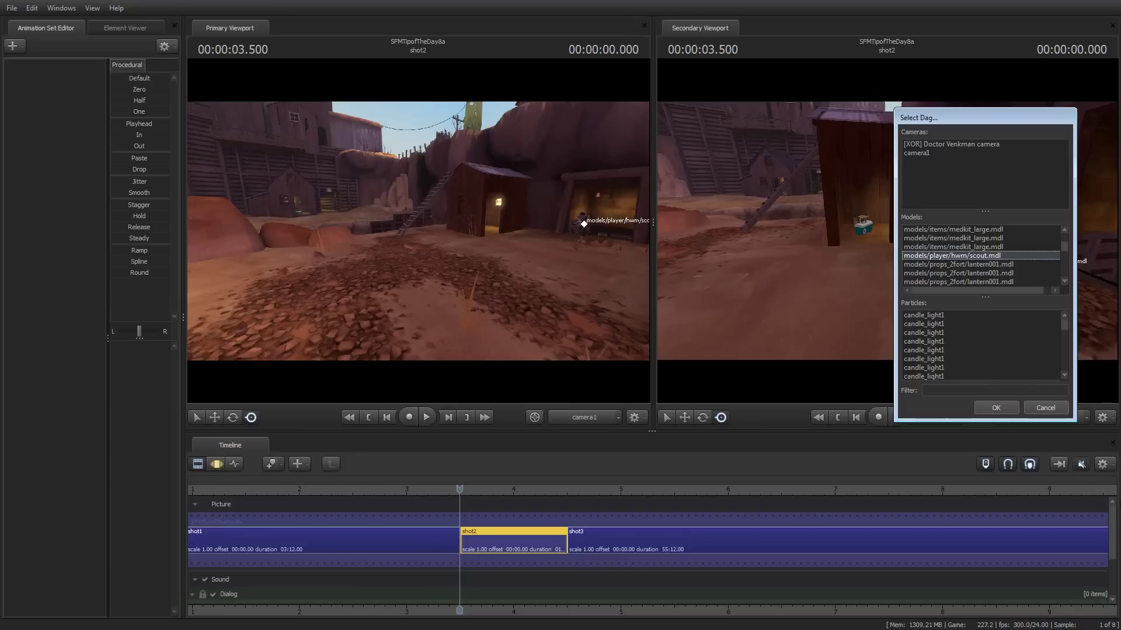
{"action": "key", "text": "Return"}
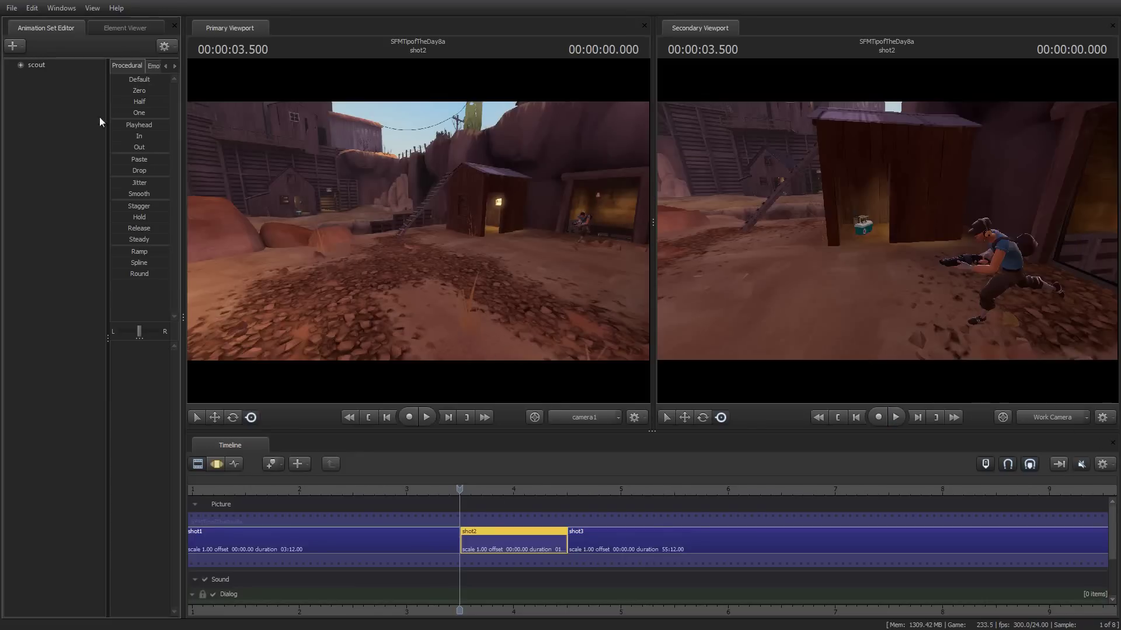
- Expand the scout animation set's control groups and open the Graph Editor
{"action": "left_click", "coordinate": [37, 67]}
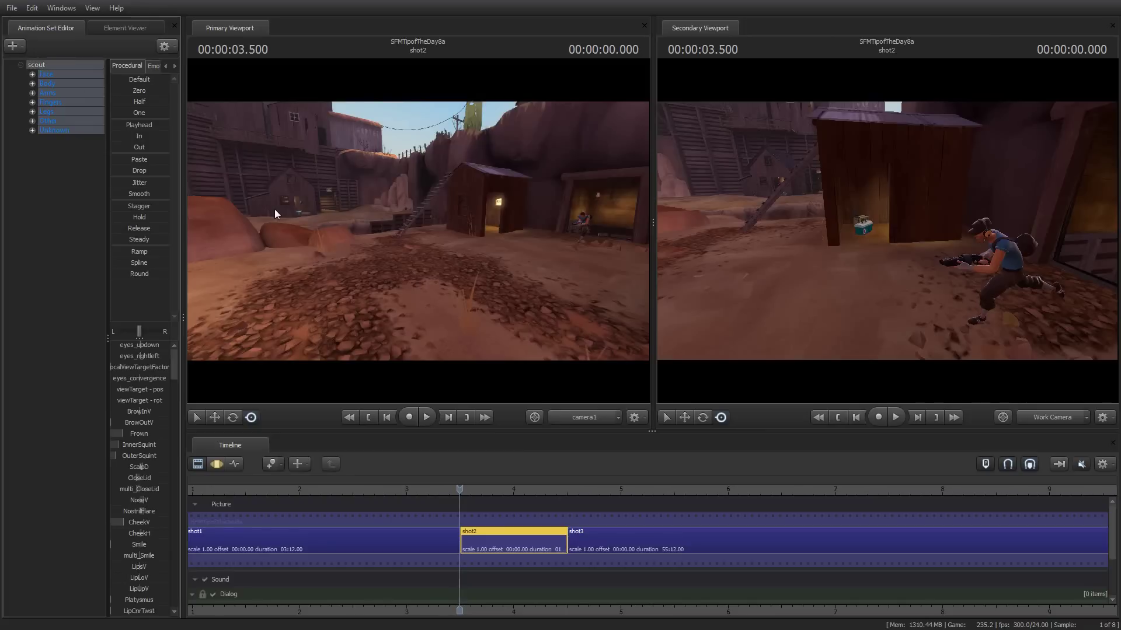
{"action": "left_click", "coordinate": [236, 464]}
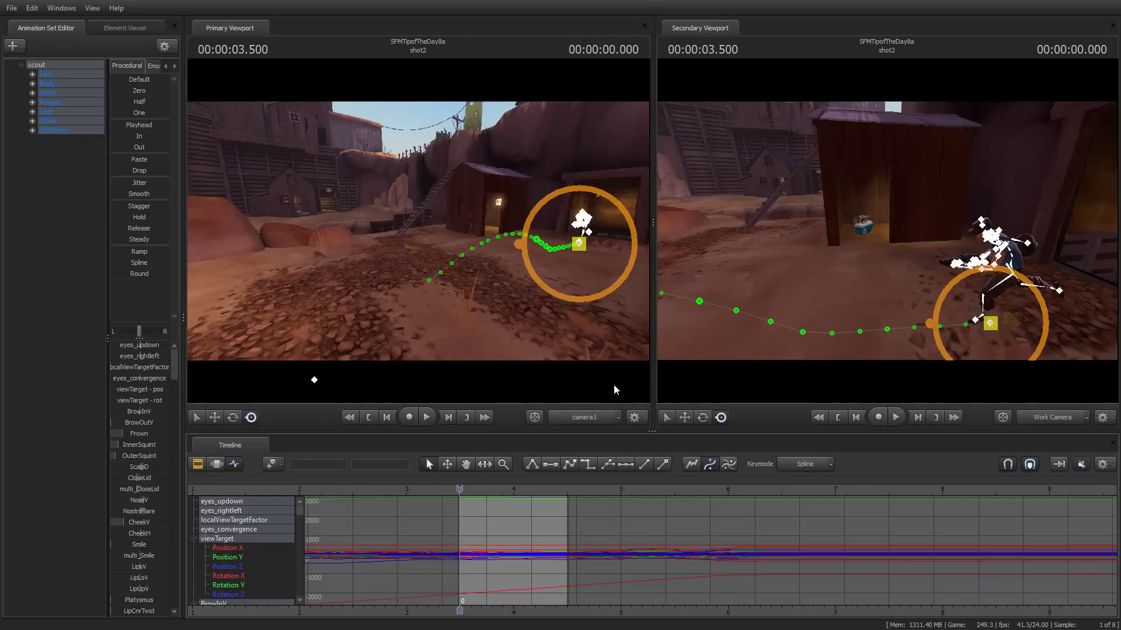
- Step frame by frame through the scout's run with the arrow keys, returning to 03.500
{"action": "key", "text": "Right"}
{"action": "key", "text": "Right"}
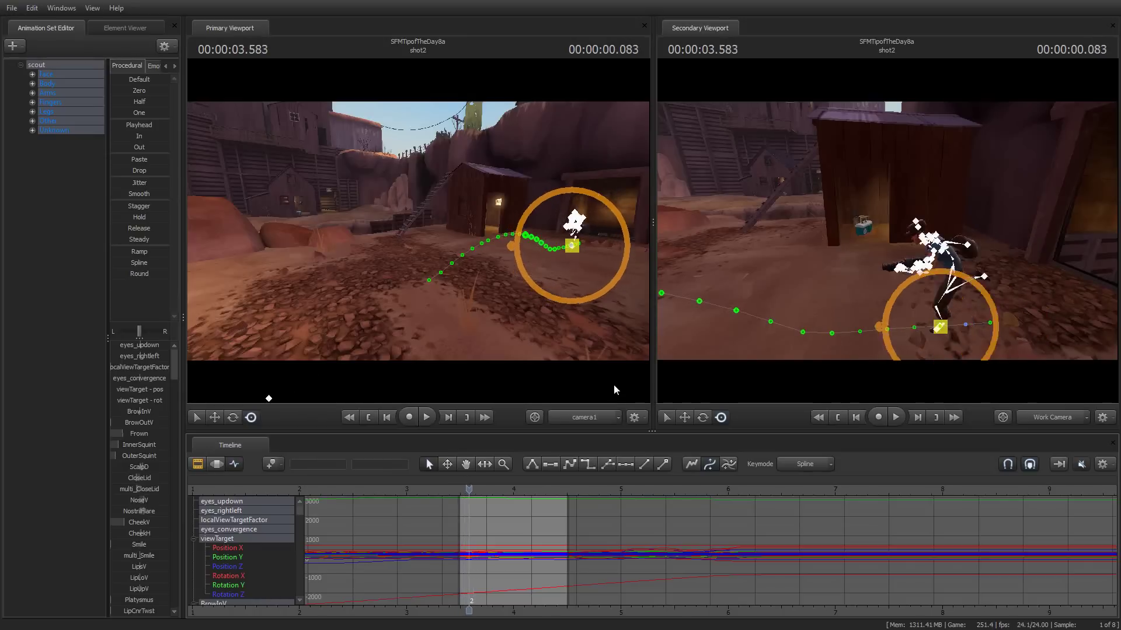
{"action": "key", "text": "Right"}
{"action": "key", "text": "Right"}
{"action": "key", "text": "Right"}
{"action": "key", "text": "Right"}
{"action": "key", "text": "Right"}
{"action": "key", "text": "Right"}
{"action": "key", "text": "Right"}
{"action": "key", "text": "Right"}
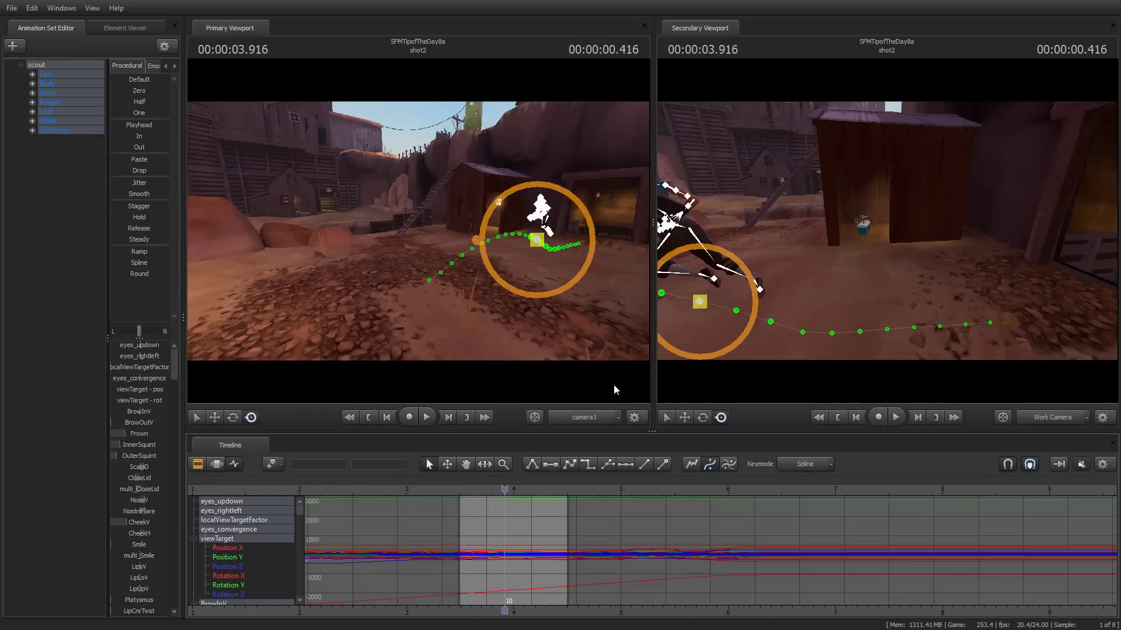
{"action": "key", "text": "Right"}
{"action": "key", "text": "Right"}
{"action": "key", "text": "Right"}
{"action": "key", "text": "Right"}
{"action": "key", "text": "Right"}
{"action": "key", "text": "Right"}
{"action": "key", "text": "Right"}
{"action": "key", "text": "Right"}
{"action": "key", "text": "Right"}
{"action": "key", "text": "Right"}
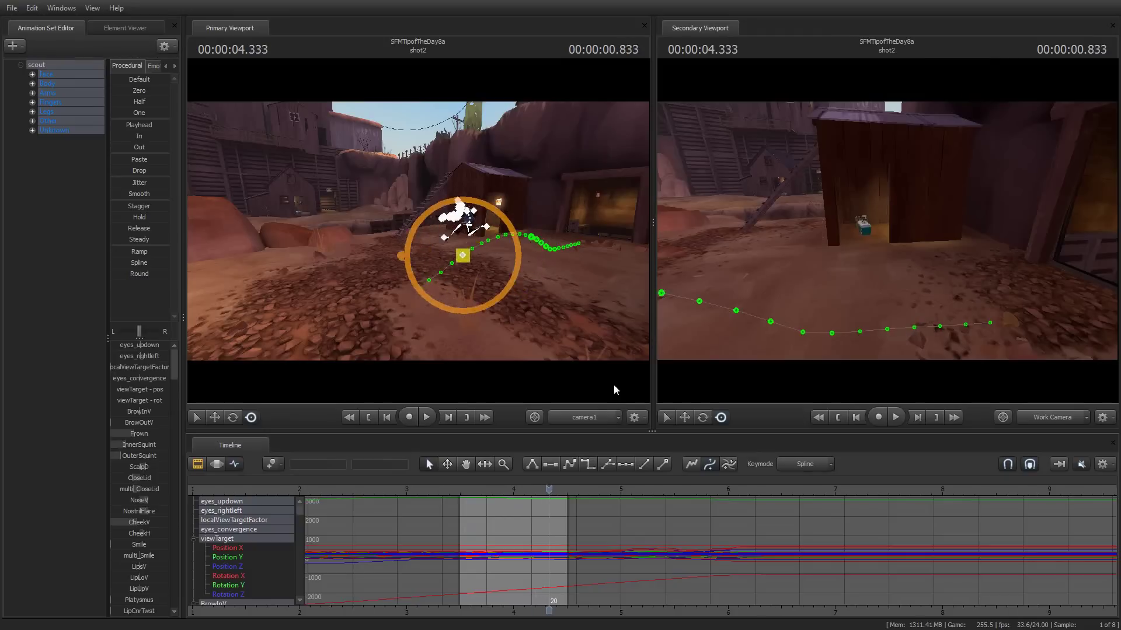
{"action": "key", "text": "Left"}
{"action": "key", "text": "Left"}
{"action": "key", "text": "Left"}
{"action": "key", "text": "Left"}
{"action": "key", "text": "Left"}
{"action": "key", "text": "Left"}
{"action": "key", "text": "Left"}
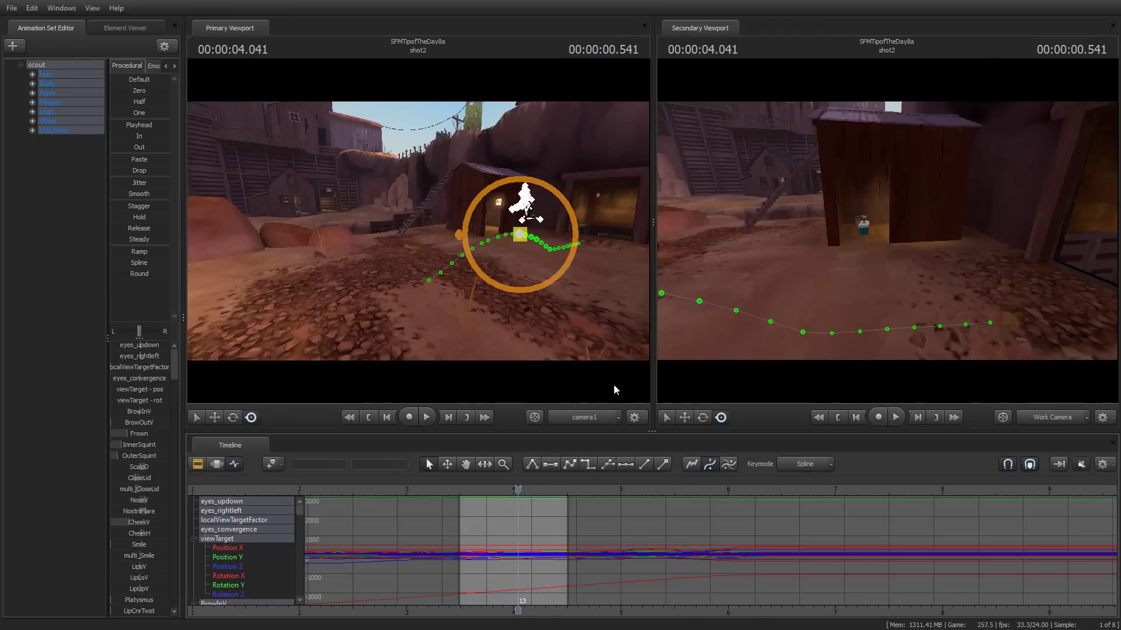
{"action": "key", "text": "Left"}
{"action": "key", "text": "Left"}
{"action": "key", "text": "Left"}
{"action": "key", "text": "Left"}
{"action": "key", "text": "Left"}
{"action": "key", "text": "Left"}
{"action": "key", "text": "Left"}
{"action": "key", "text": "Left"}
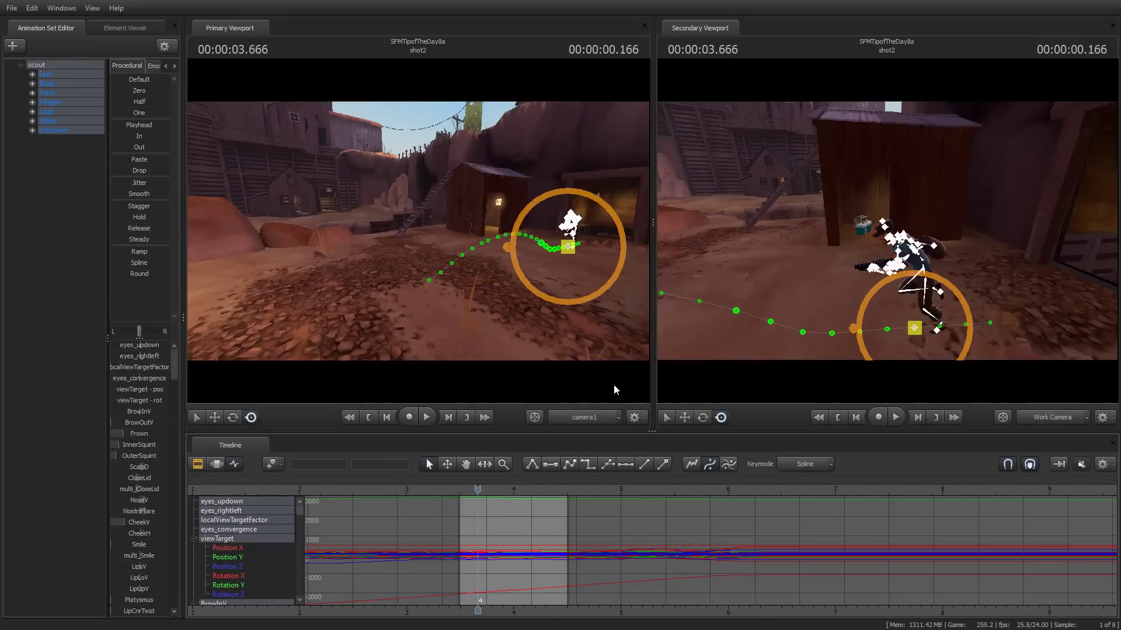
{"action": "key", "text": "Left"}
{"action": "key", "text": "Left"}
{"action": "key", "text": "Left"}
{"action": "key", "text": "Left"}
{"action": "key", "text": "Left"}
{"action": "key", "text": "Right"}
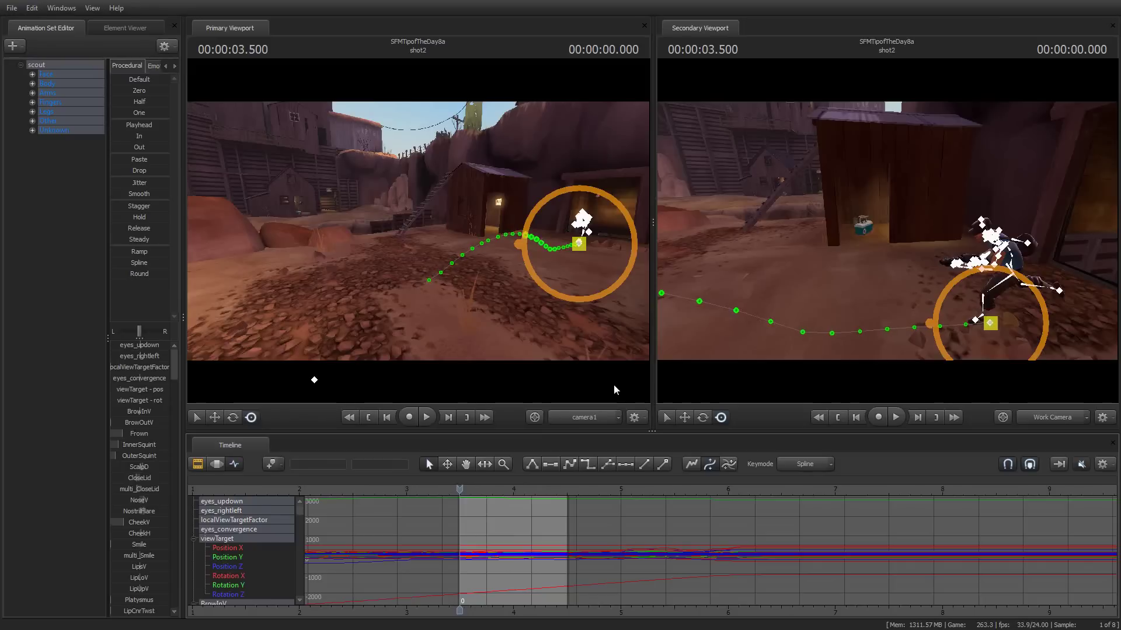
- Turn on offset mode and scrub forward and back through shot2
{"action": "left_click", "coordinate": [692, 463]}
{"action": "left_click_drag", "start_coordinate": [459, 496], "coordinate": [563, 497]}
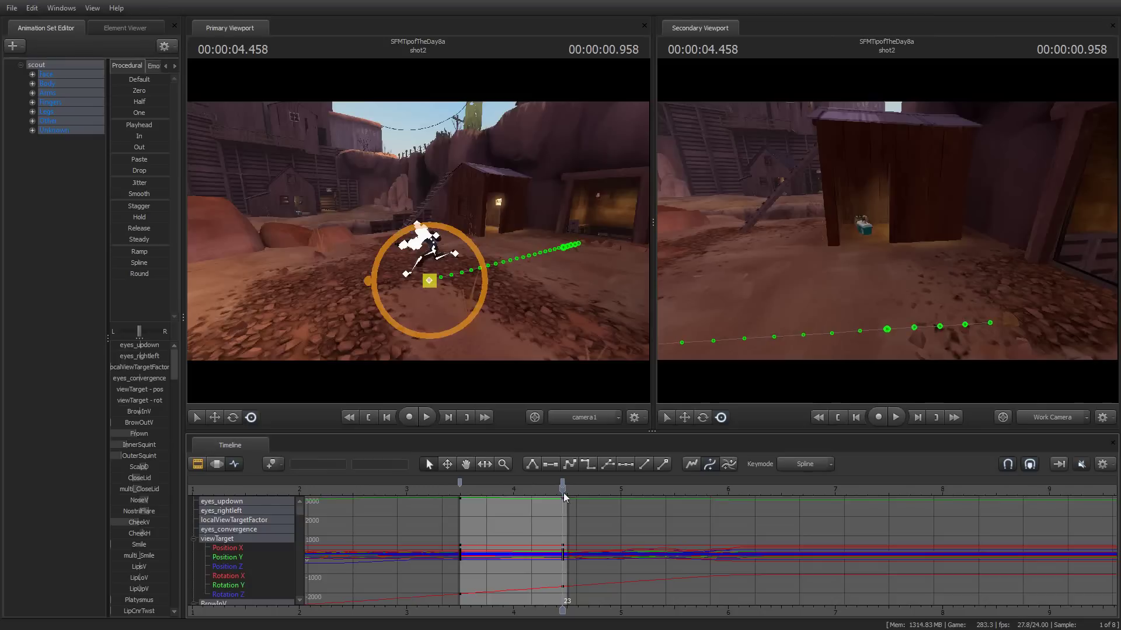
{"action": "mouse_move", "coordinate": [562, 493]}
{"action": "left_mouse_down"}
{"action": "mouse_move", "coordinate": [454, 487]}
{"action": "mouse_move", "coordinate": [569, 486]}
{"action": "mouse_move", "coordinate": [460, 495]}
{"action": "left_mouse_up"}
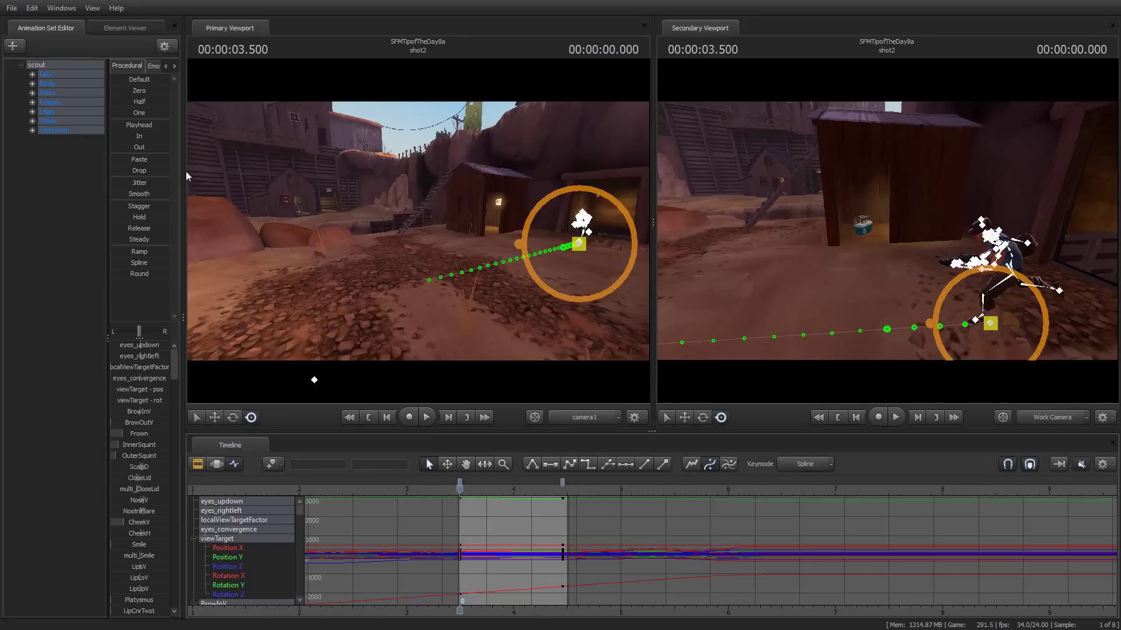
- Undo the recent 'Modify Head Time' and 'Add keys' edits from the Edit menu
{"action": "left_click", "coordinate": [33, 9]}
{"action": "left_click", "coordinate": [37, 24]}
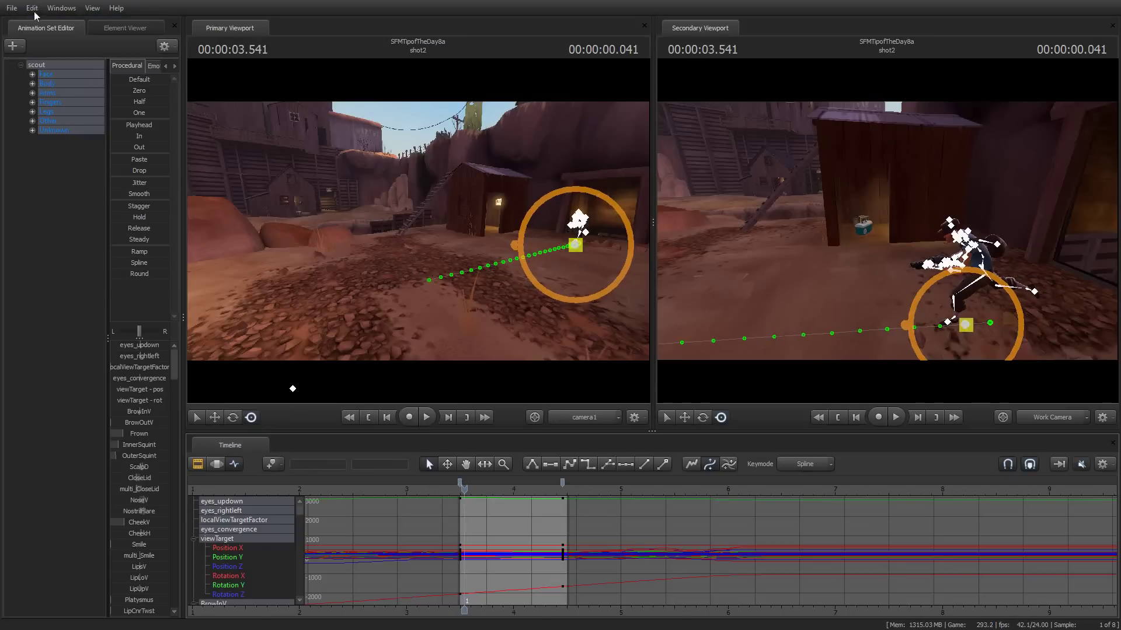
{"action": "left_click", "coordinate": [35, 23]}
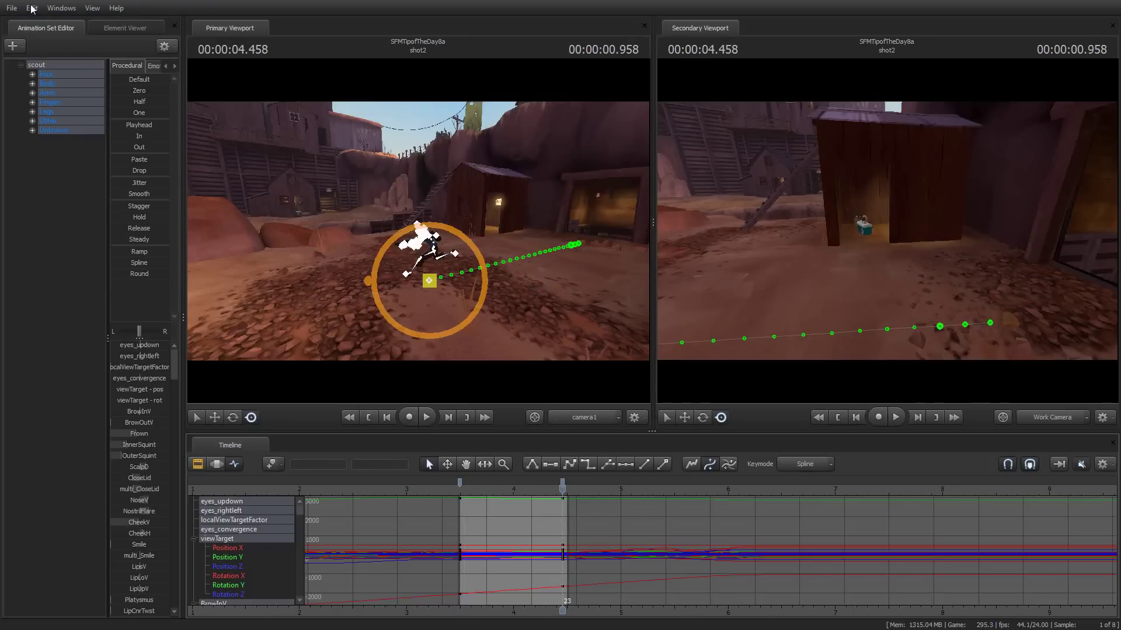
{"action": "left_click", "coordinate": [33, 8]}
{"action": "left_click", "coordinate": [33, 8]}
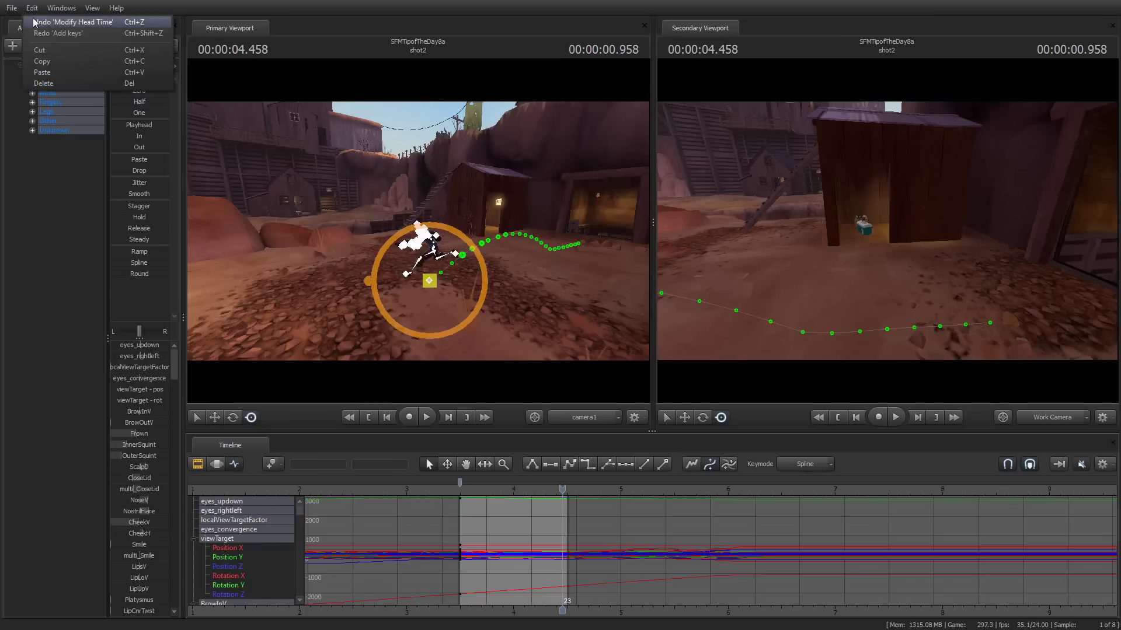
{"action": "left_click", "coordinate": [34, 22]}
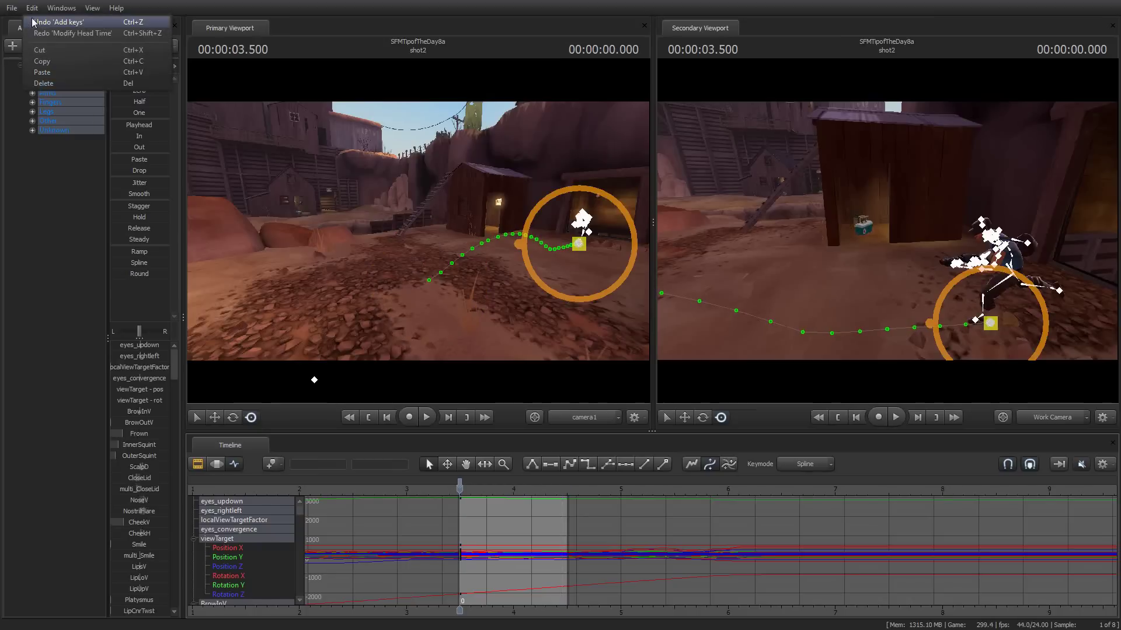
{"action": "left_click", "coordinate": [34, 23]}
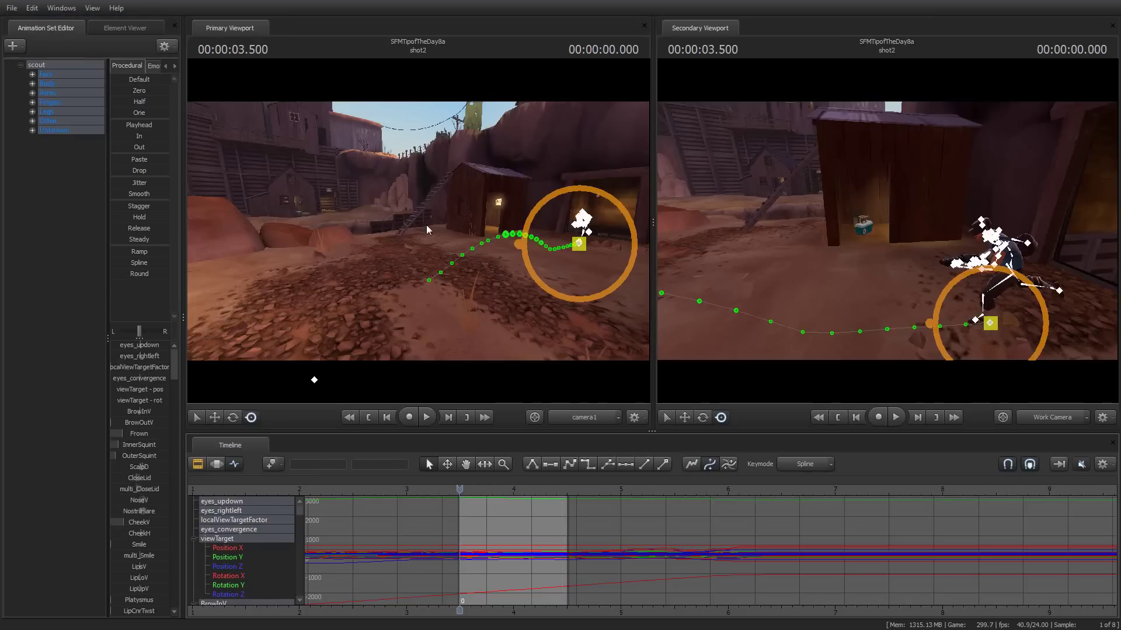
- Enable offset mode, scrub to shot2's end and undo, then frame the scout in Work Camera
{"action": "left_click", "coordinate": [693, 466]}
{"action": "left_click_drag", "start_coordinate": [460, 493], "coordinate": [563, 494]}
{"action": "left_click", "coordinate": [31, 8]}
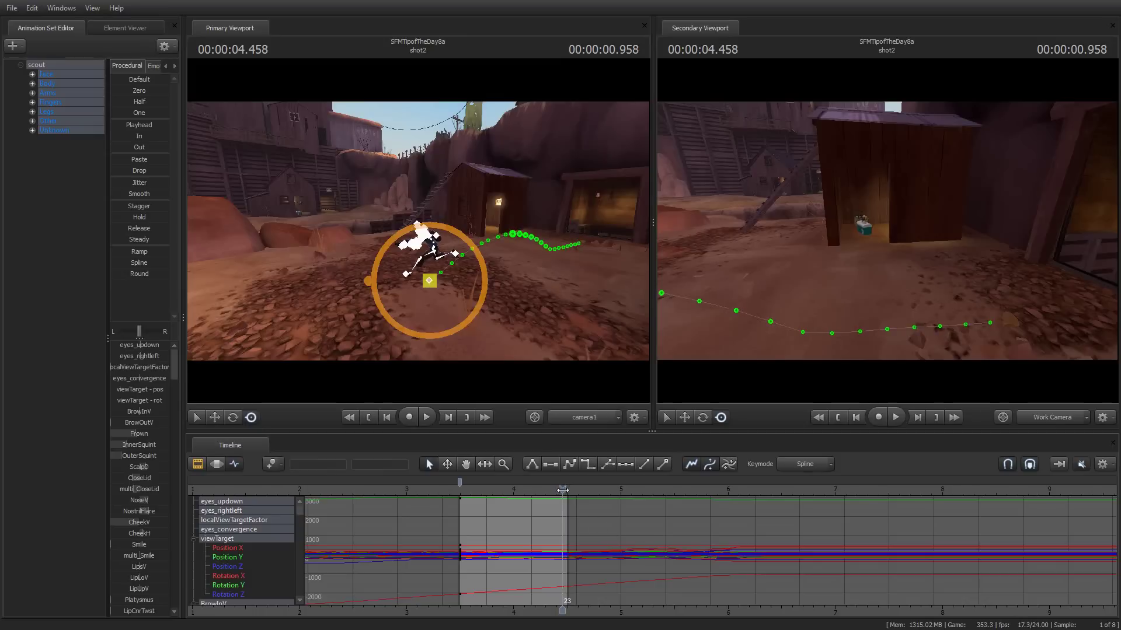
{"action": "left_click_drag", "start_coordinate": [561, 494], "coordinate": [518, 490]}
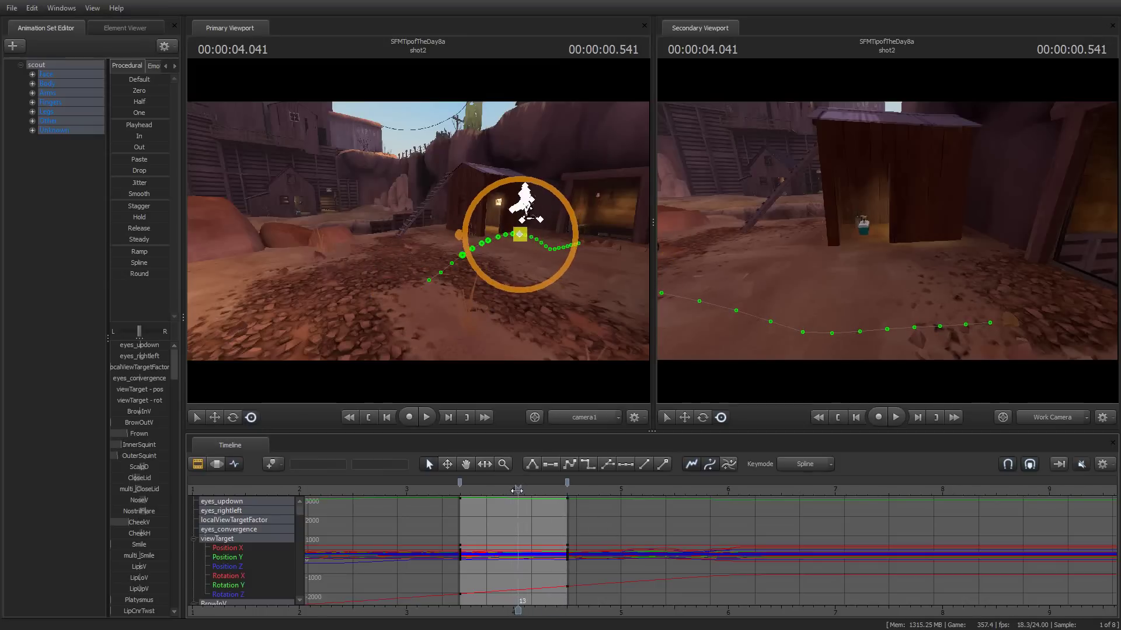
{"action": "mouse_move", "coordinate": [834, 302]}
{"action": "left_mouse_down"}
{"action": "mouse_move", "coordinate": [788, 288]}
{"action": "mouse_move", "coordinate": [884, 263]}
{"action": "mouse_move", "coordinate": [875, 228]}
{"action": "left_mouse_up"}
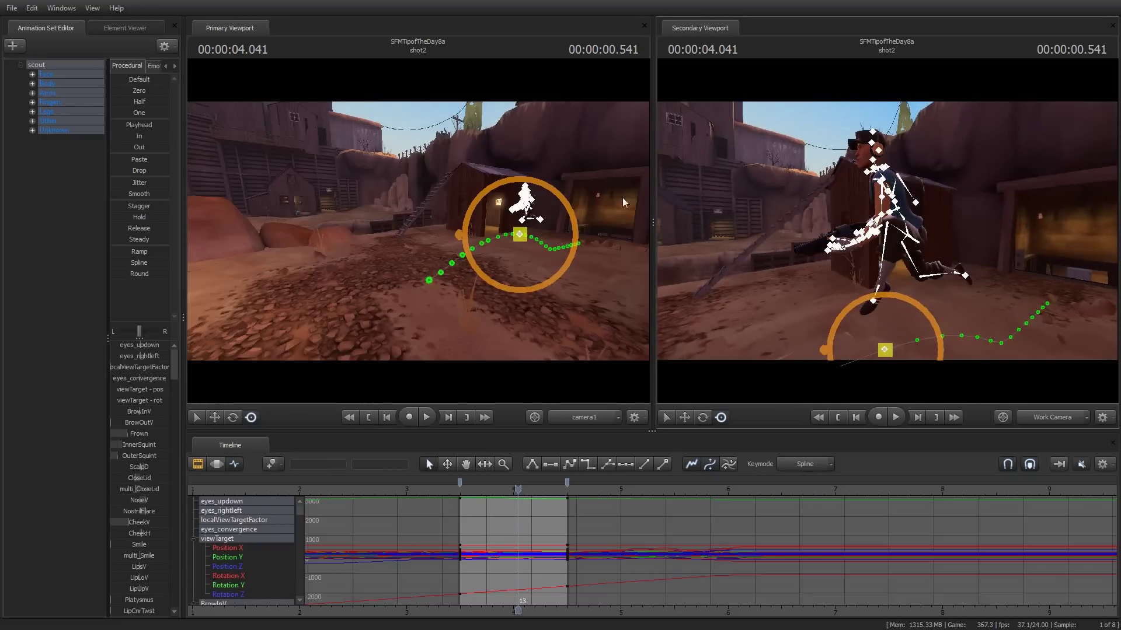
- Expand Arms and rotate bip_upperArm_L upward
{"action": "left_click", "coordinate": [33, 91]}
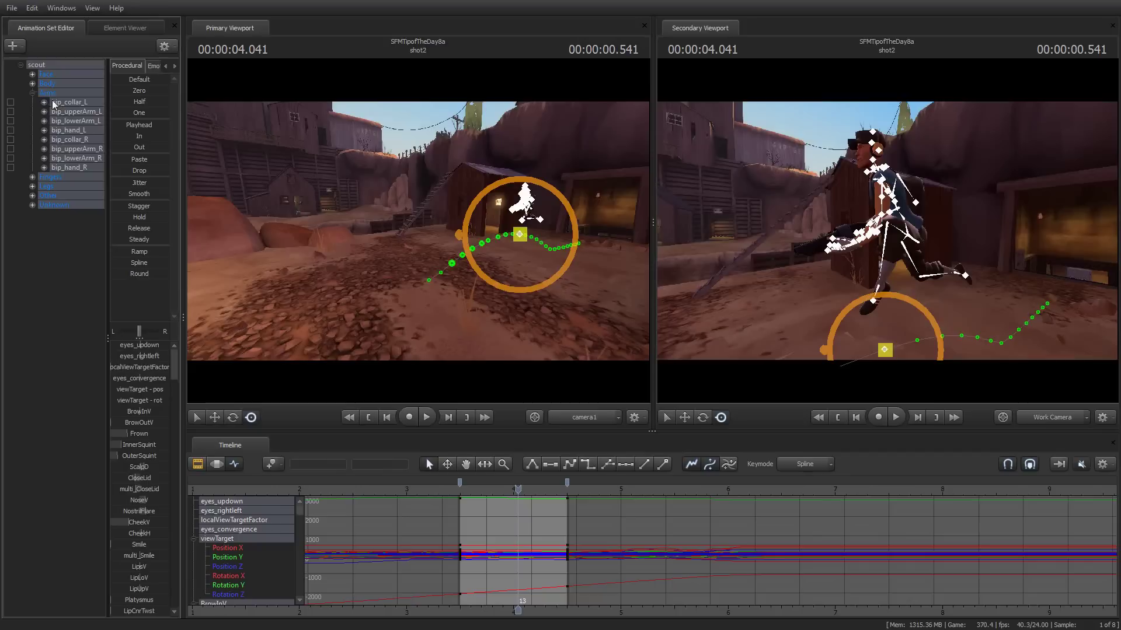
{"action": "left_click", "coordinate": [75, 120]}
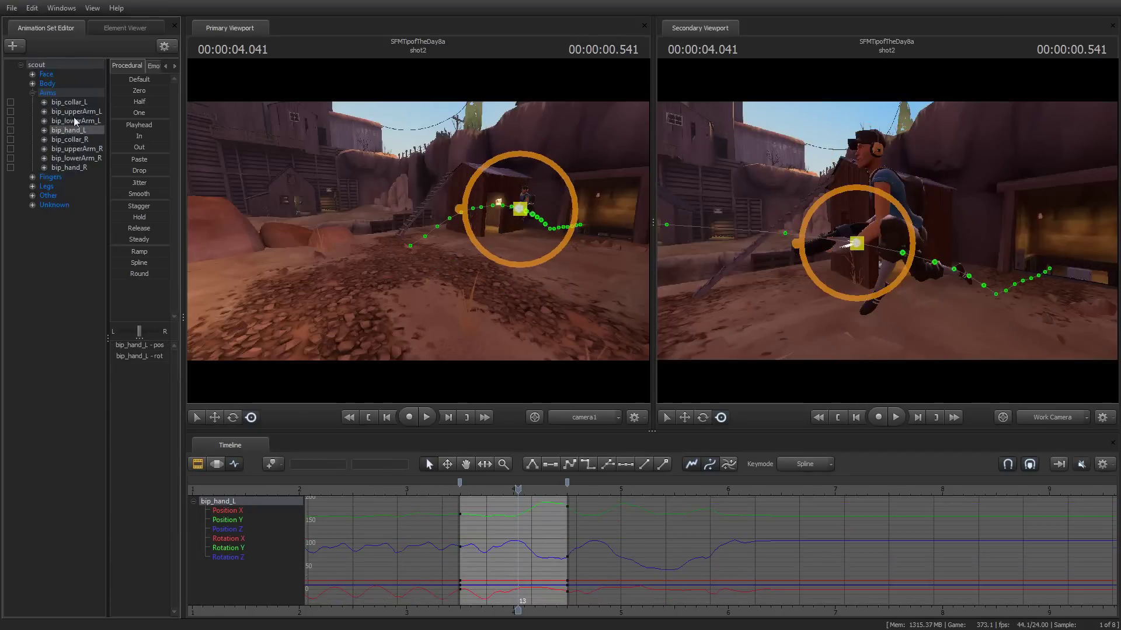
{"action": "left_click", "coordinate": [74, 112]}
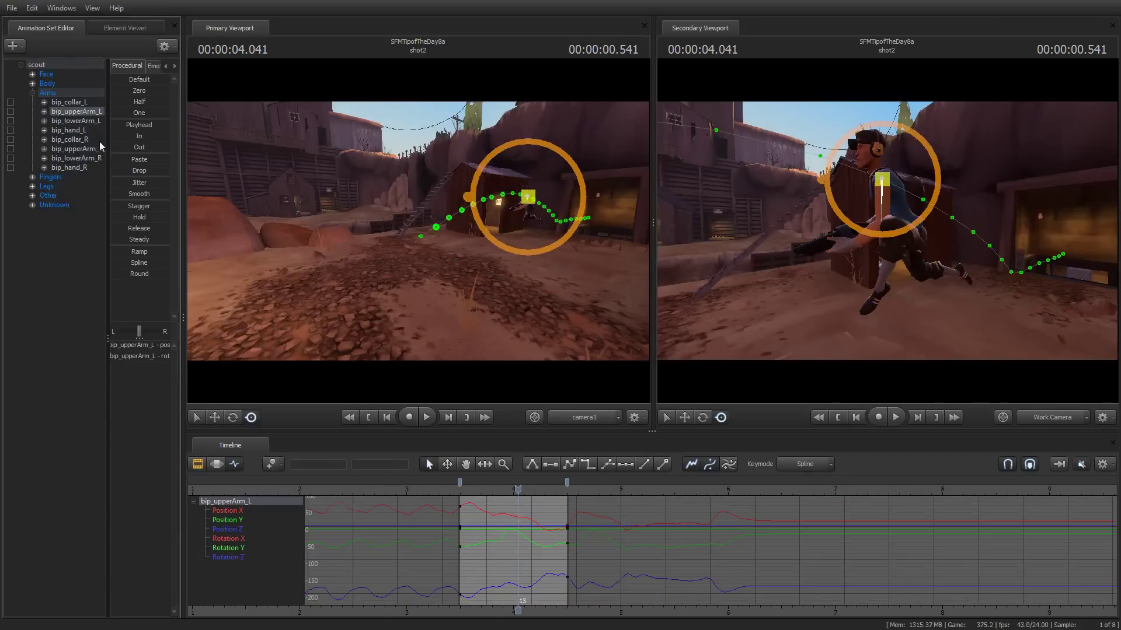
{"action": "left_click_drag", "start_coordinate": [892, 216], "coordinate": [885, 176]}
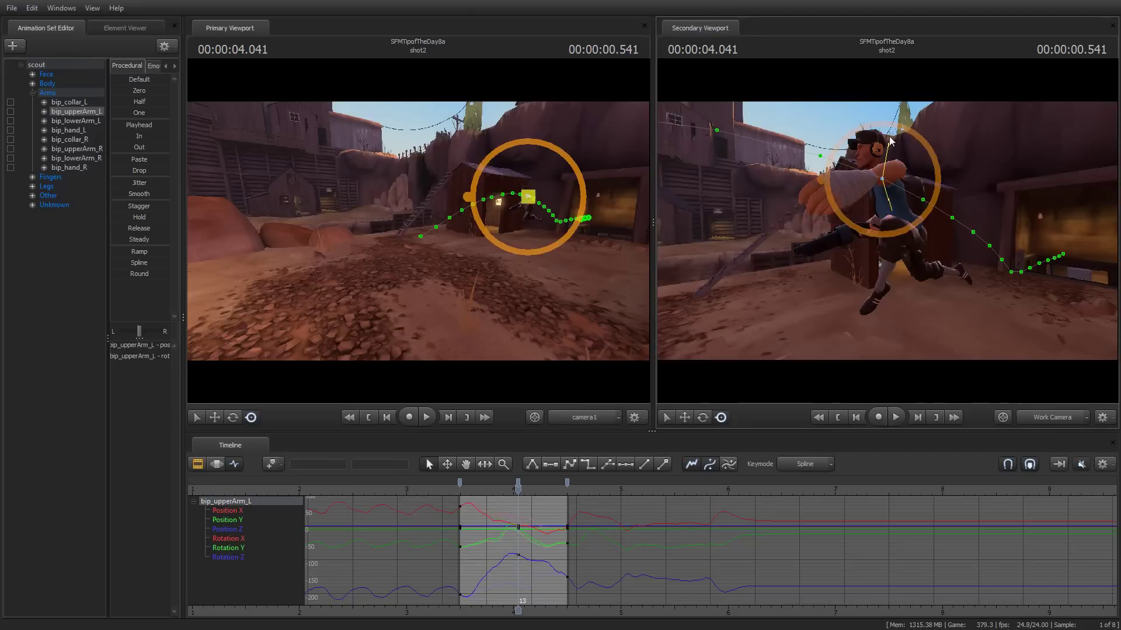
{"action": "mouse_move", "coordinate": [887, 175]}
{"action": "left_mouse_down"}
{"action": "mouse_move", "coordinate": [882, 184]}
{"action": "mouse_move", "coordinate": [890, 156]}
{"action": "mouse_move", "coordinate": [902, 175]}
{"action": "left_mouse_up"}
- Rotate bip_hand_L toward the camera, bringing the work camera closer
{"action": "left_click", "coordinate": [75, 122]}
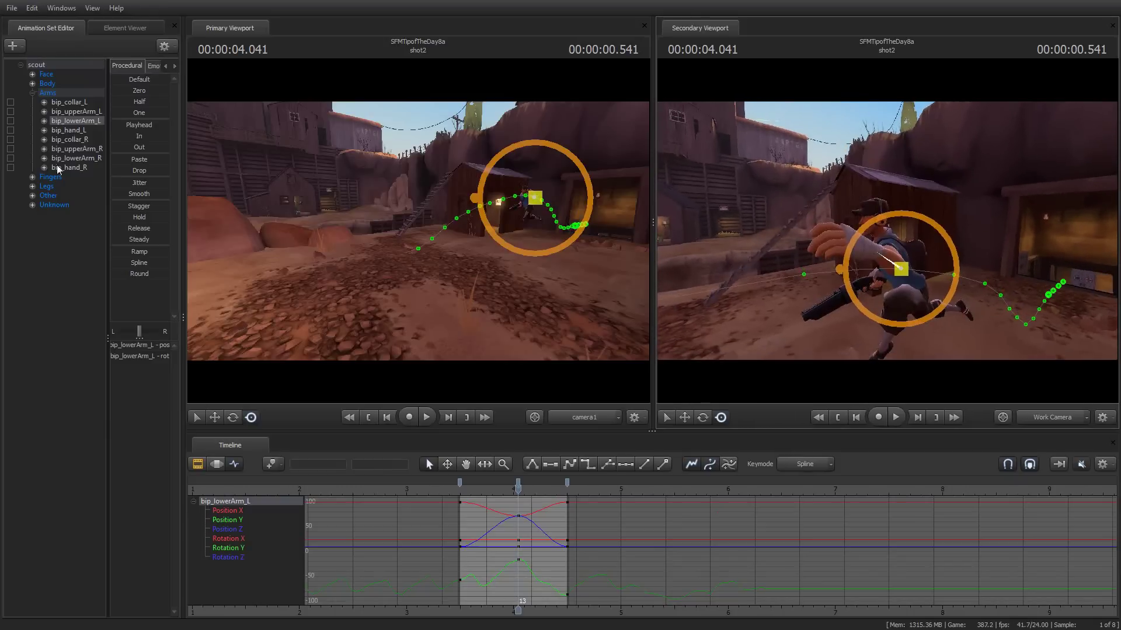
{"action": "key", "text": "Down"}
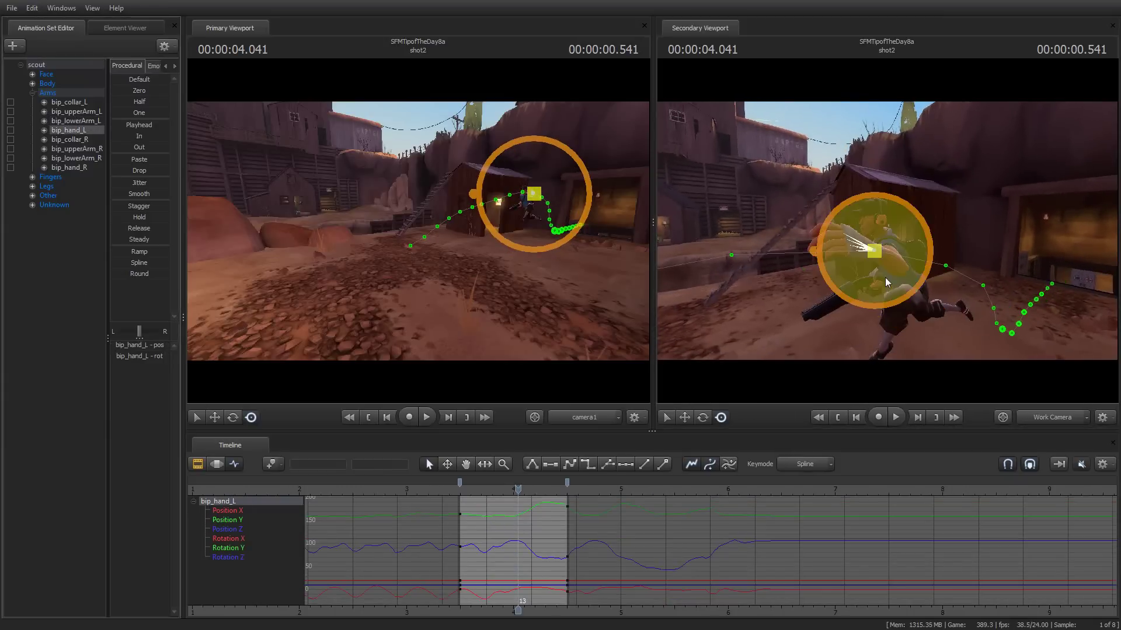
{"action": "mouse_move", "coordinate": [863, 254]}
{"action": "left_mouse_down"}
{"action": "mouse_move", "coordinate": [885, 238]}
{"action": "mouse_move", "coordinate": [877, 208]}
{"action": "mouse_move", "coordinate": [895, 255]}
{"action": "left_mouse_up"}
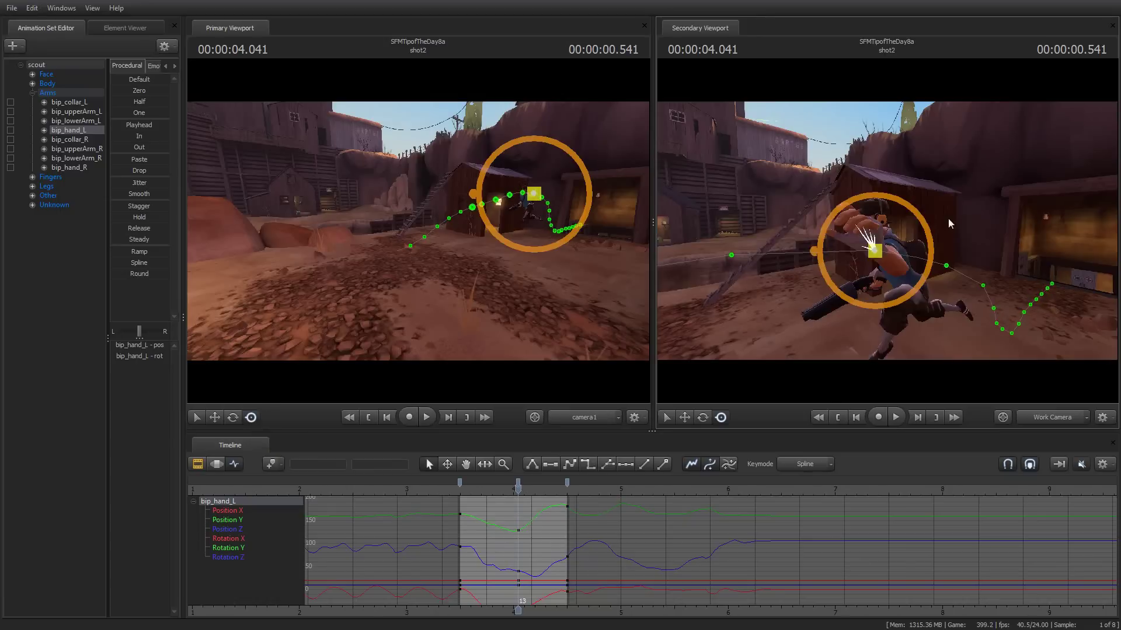
{"action": "left_click_drag", "start_coordinate": [951, 225], "coordinate": [890, 234]}
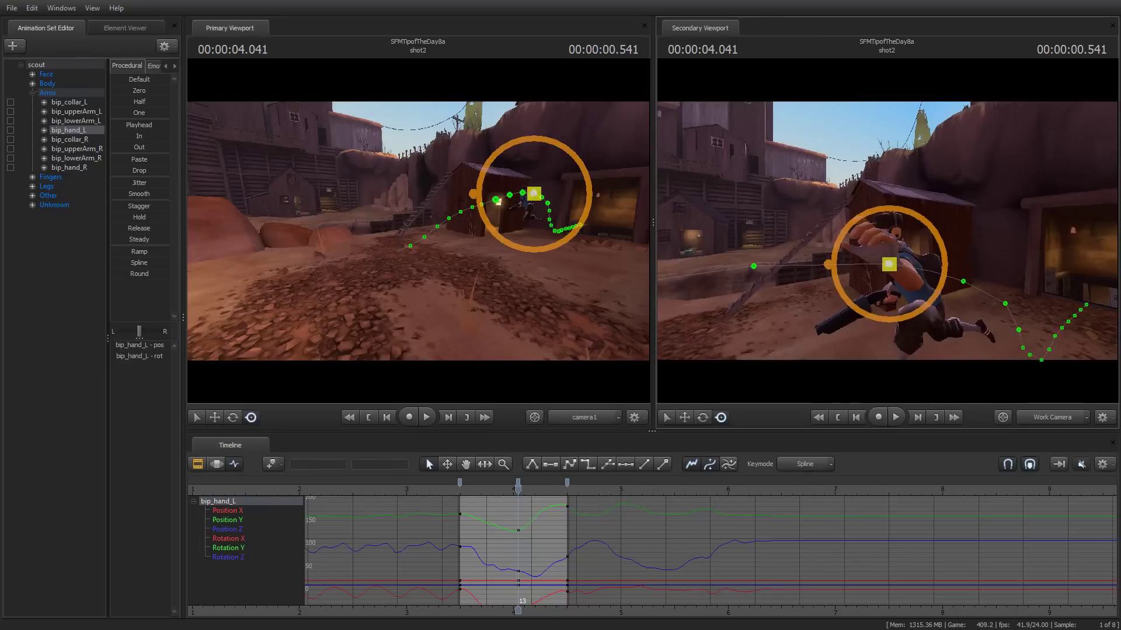
{"action": "left_click_drag", "start_coordinate": [940, 230], "coordinate": [931, 210]}
{"action": "left_click_drag", "start_coordinate": [885, 263], "coordinate": [915, 294]}
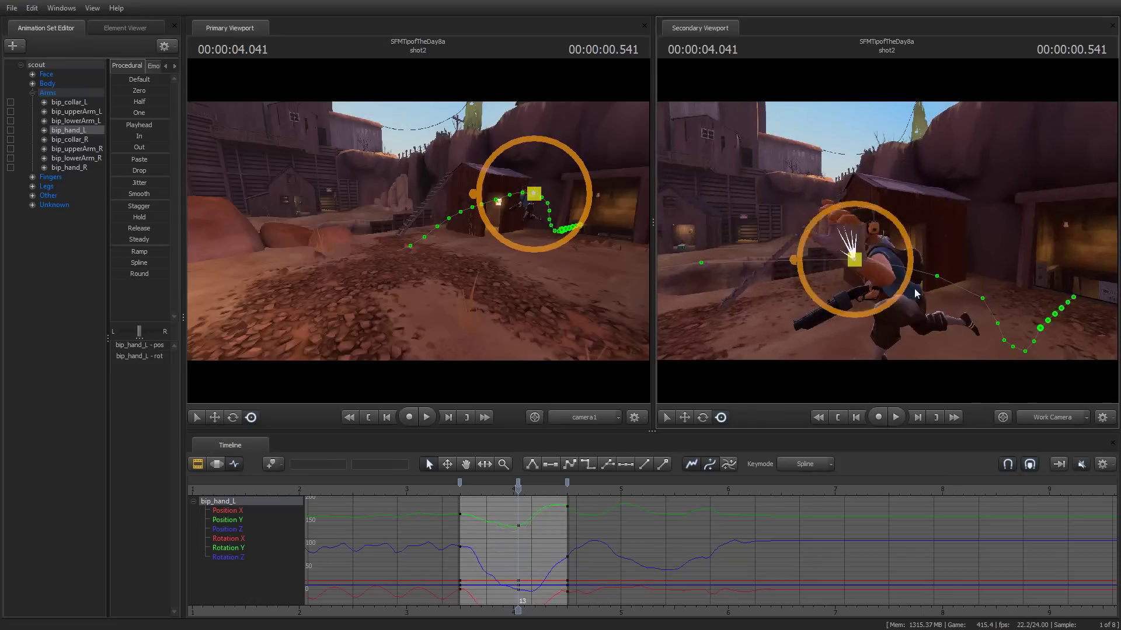
- Rotate bip_lowerArm_L upward and step through frames to check the pose
{"action": "left_click", "coordinate": [82, 121]}
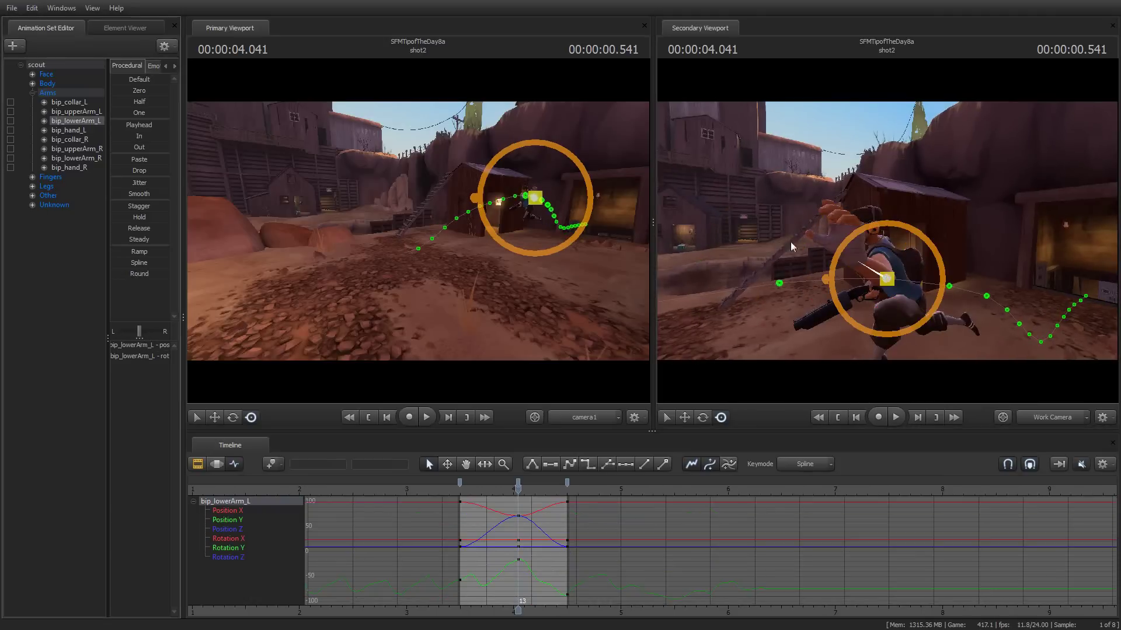
{"action": "left_click_drag", "start_coordinate": [866, 293], "coordinate": [797, 262]}
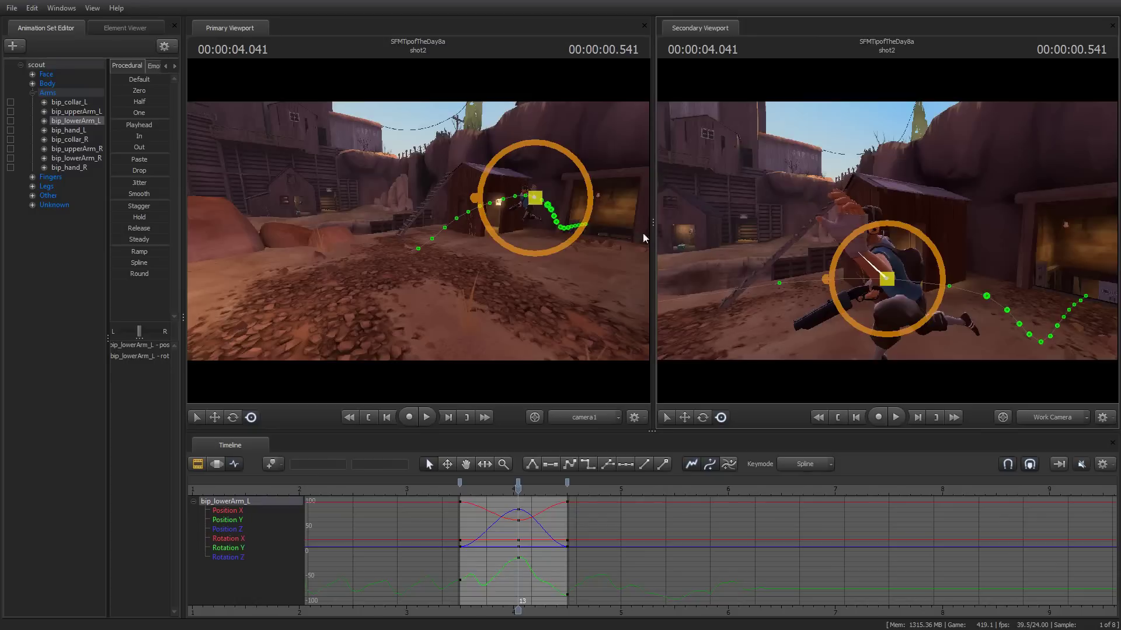
{"action": "key", "text": "Right"}
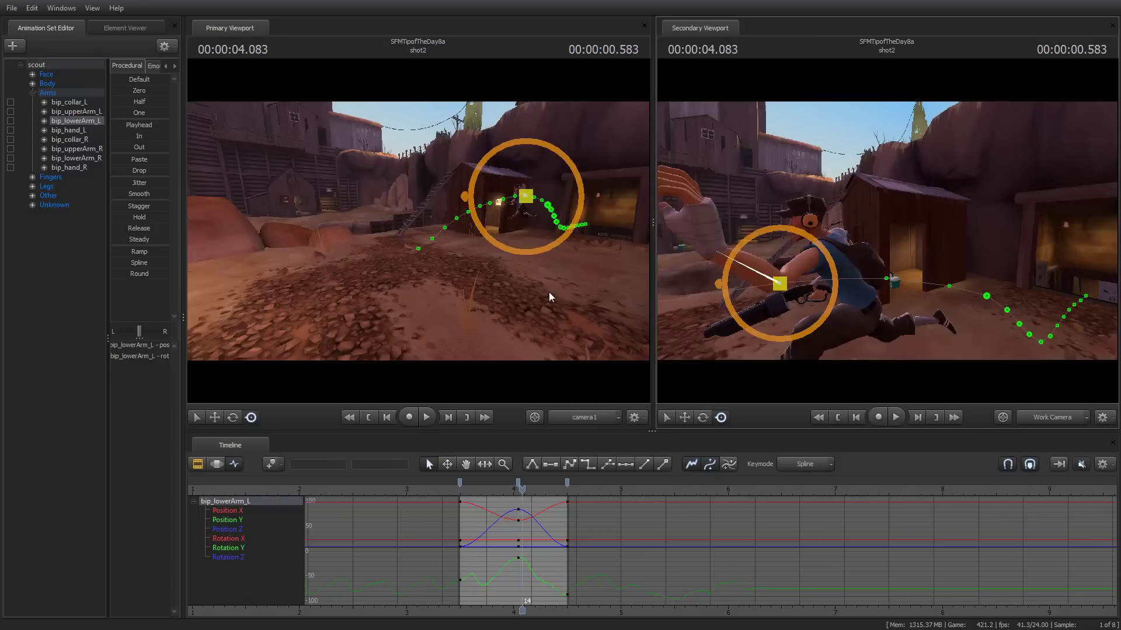
{"action": "key", "text": "Right"}
{"action": "key", "text": "Left"}
{"action": "key", "text": "Left"}
{"action": "key", "text": "Left"}
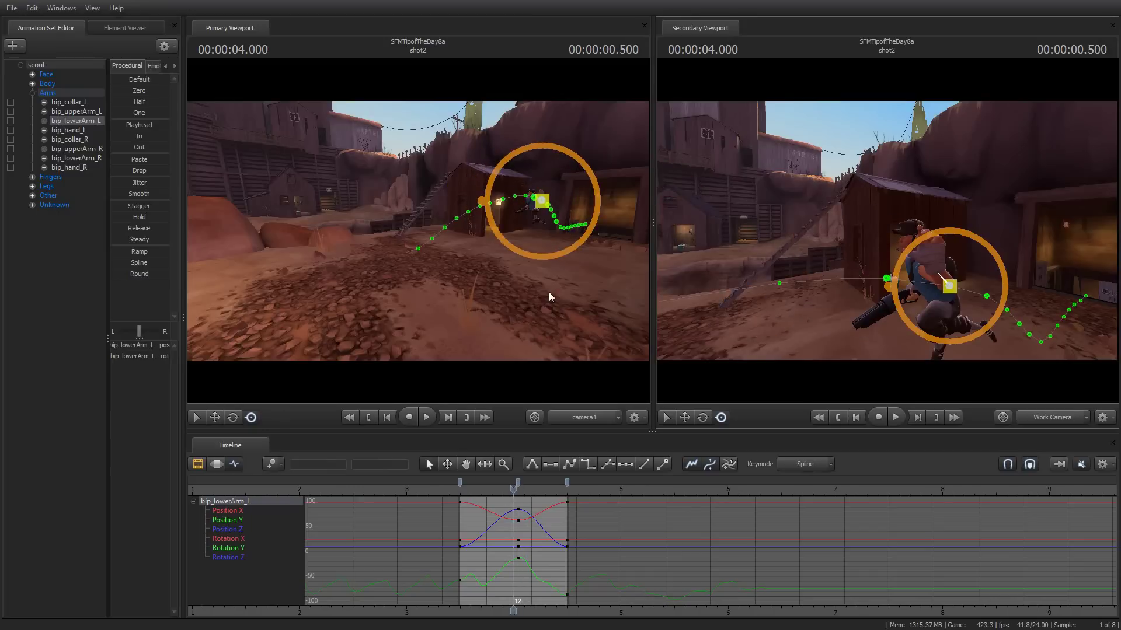
- Scrub shot2 back and forward to preview the left-arm wave
{"action": "left_click_drag", "start_coordinate": [516, 487], "coordinate": [479, 488]}
{"action": "left_click", "coordinate": [888, 236]}
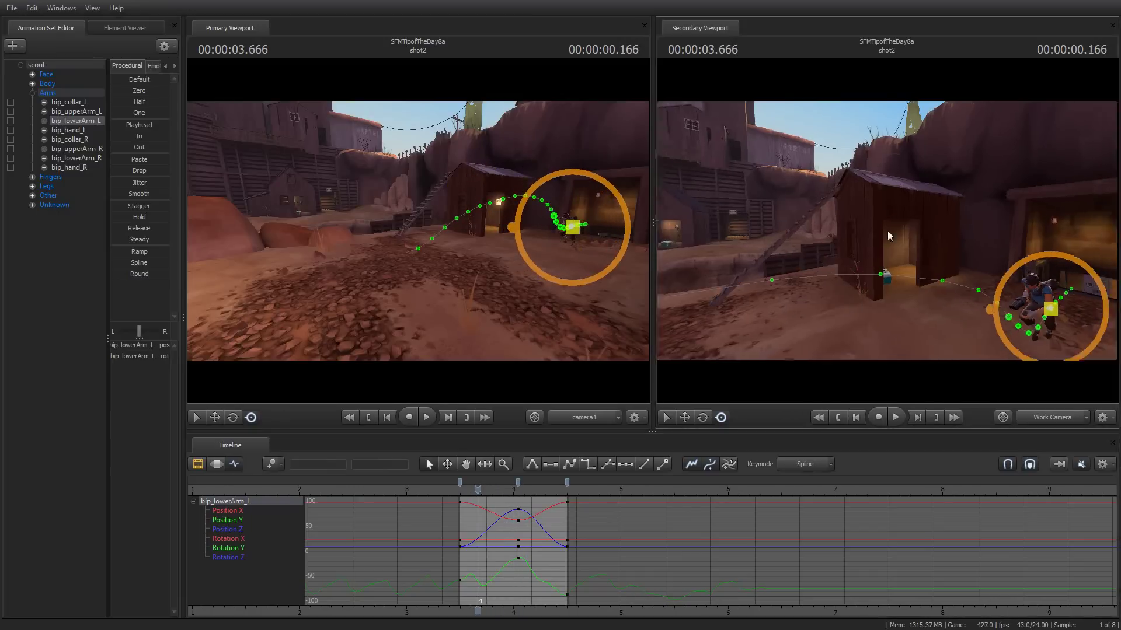
{"action": "left_click_drag", "start_coordinate": [887, 235], "coordinate": [785, 321]}
{"action": "key", "text": "Down"}
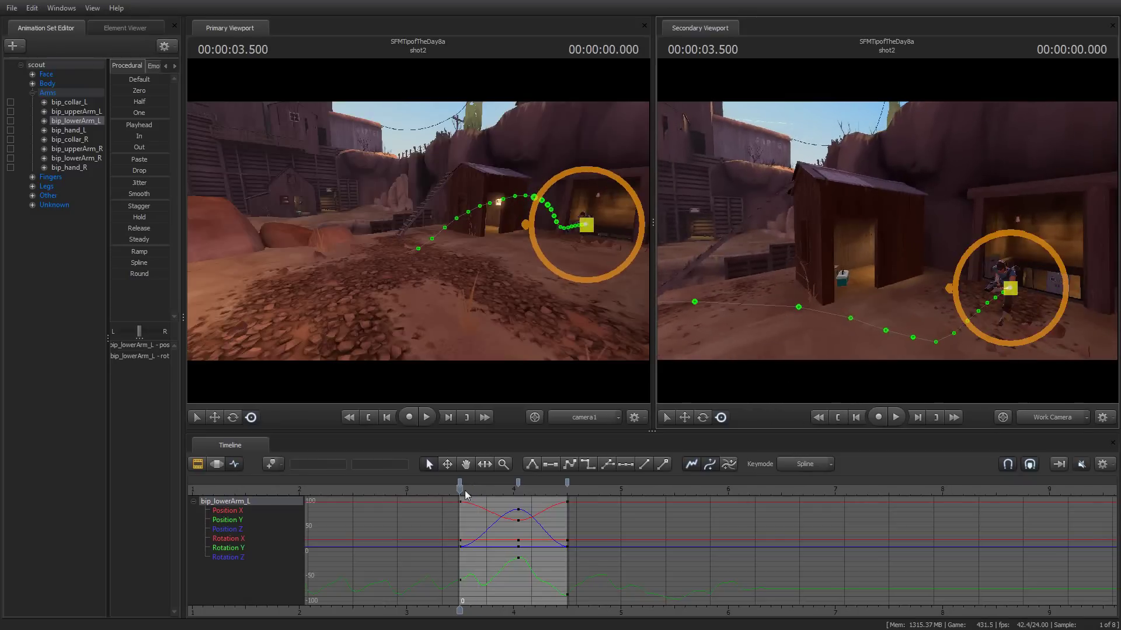
{"action": "left_click_drag", "start_coordinate": [460, 487], "coordinate": [508, 490]}
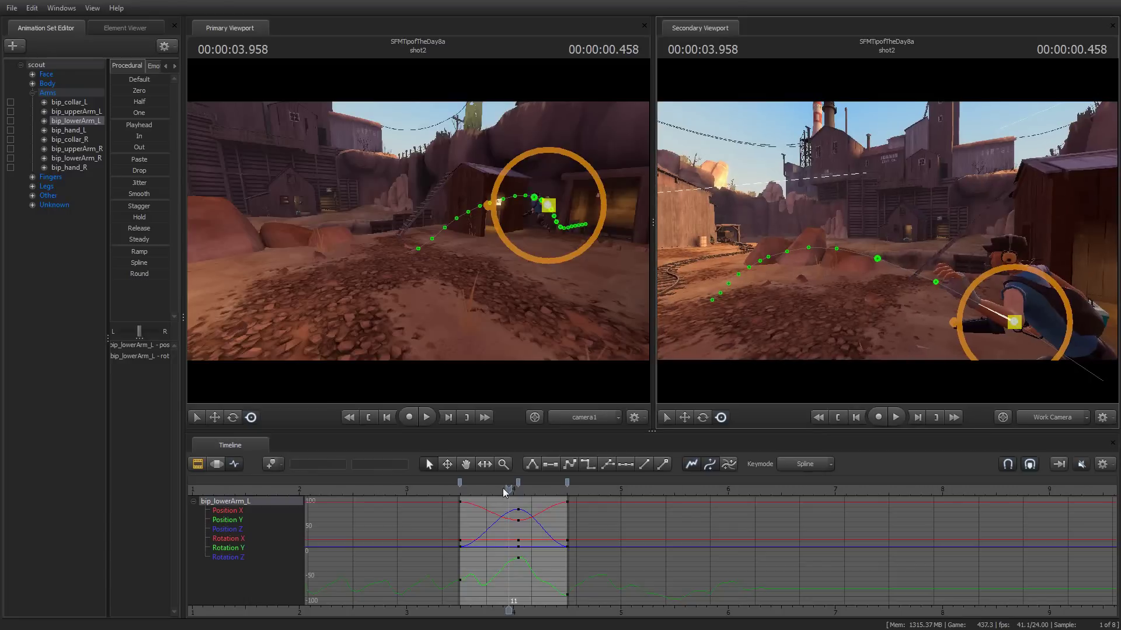
{"action": "mouse_move", "coordinate": [509, 487]}
{"action": "left_mouse_down"}
{"action": "mouse_move", "coordinate": [850, 494]}
{"action": "mouse_move", "coordinate": [460, 493]}
{"action": "left_mouse_up"}
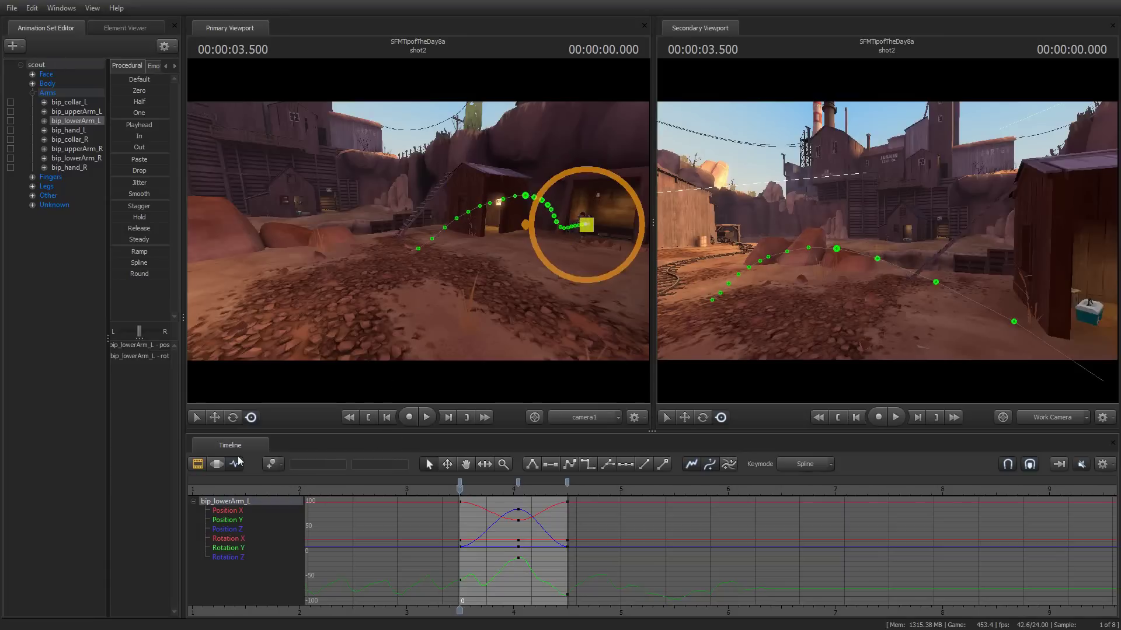
- Preview the wave playback, then bring back the left forearm curves
{"action": "left_click", "coordinate": [200, 466]}
{"action": "key", "text": "space"}
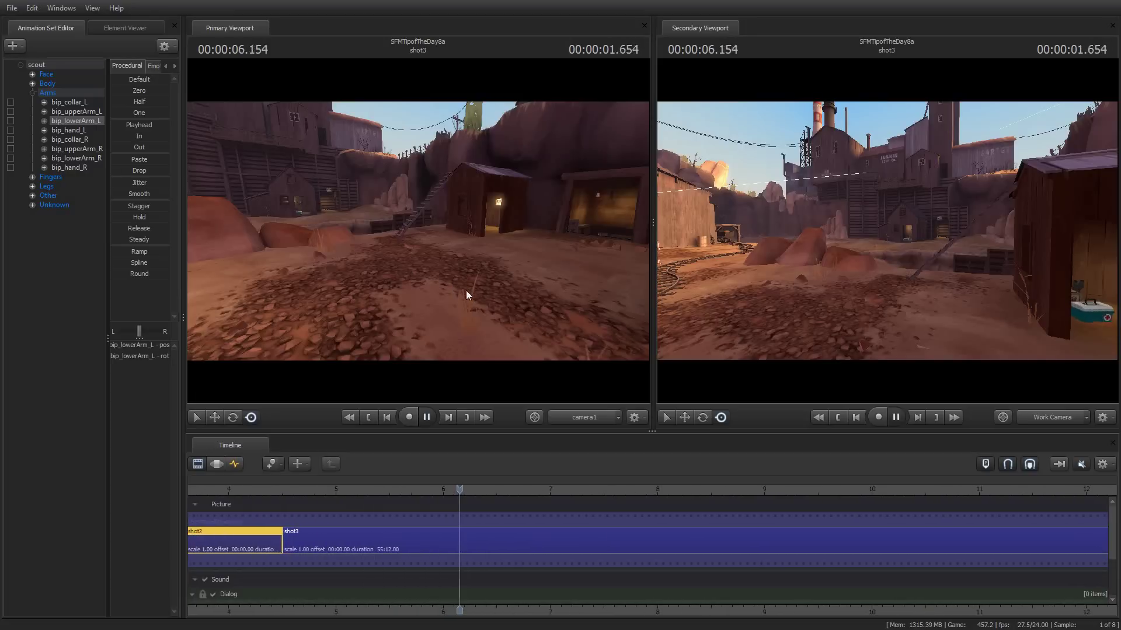
{"action": "key", "text": "space"}
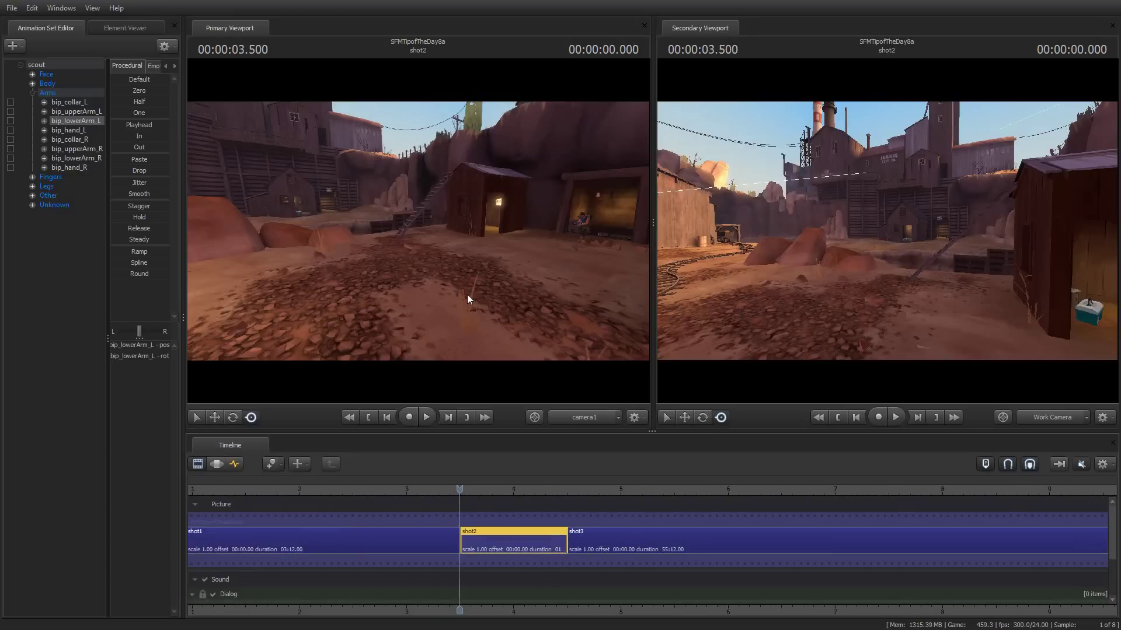
{"action": "left_click", "coordinate": [234, 464]}
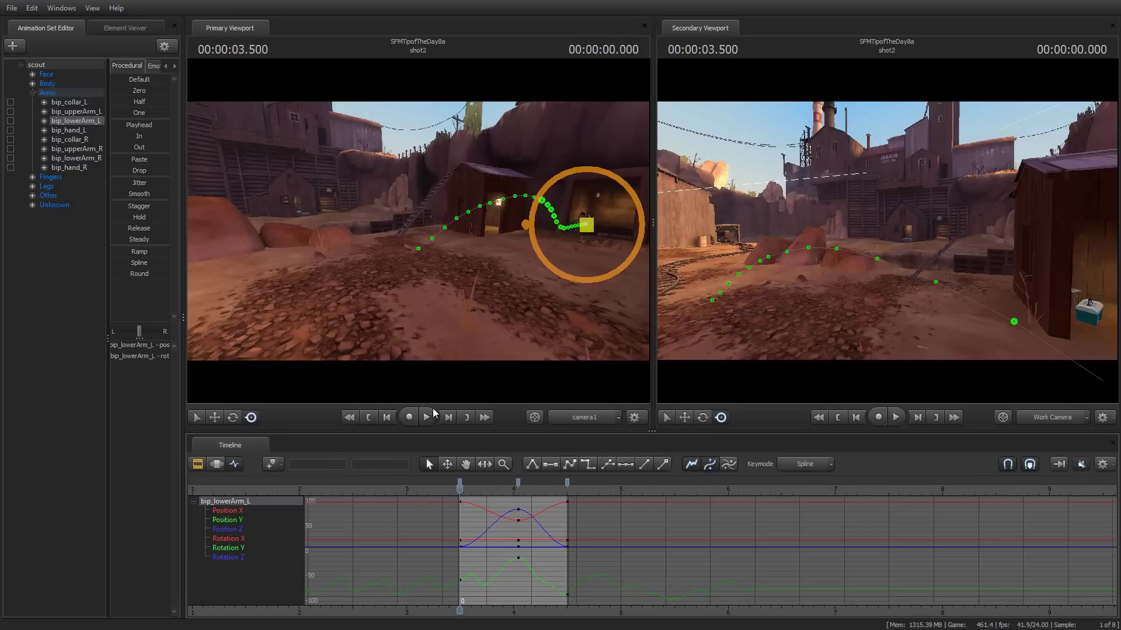
{"action": "left_click_drag", "start_coordinate": [550, 381], "coordinate": [491, 382]}
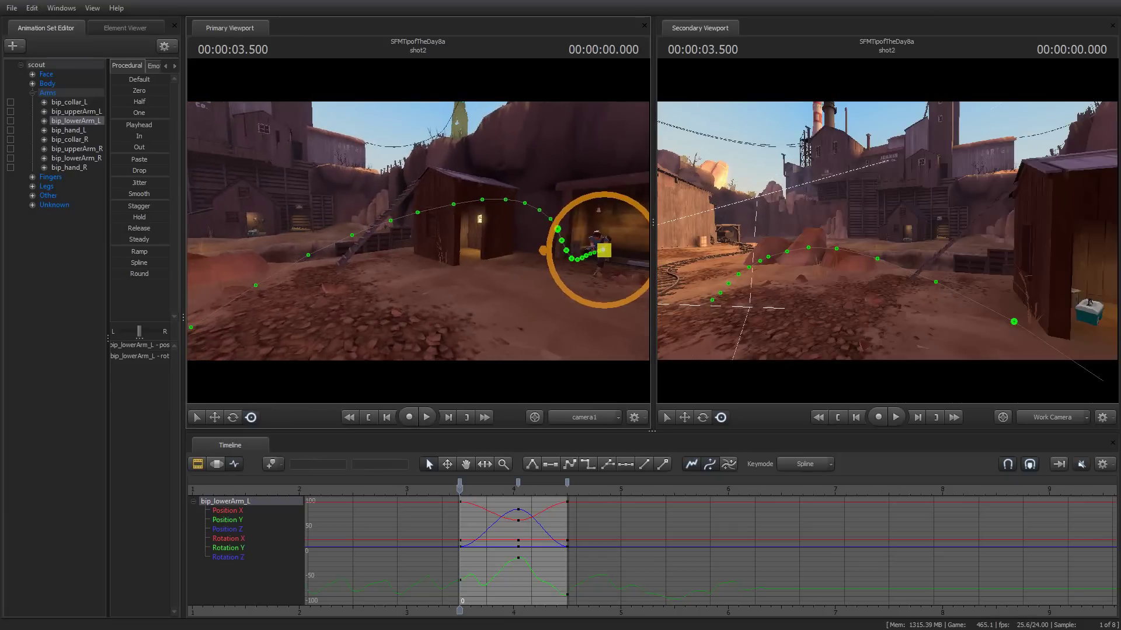
- Replay shot2 in the Clip Editor, then scrub forward from its start
{"action": "left_click", "coordinate": [199, 463]}
{"action": "key", "text": "space"}
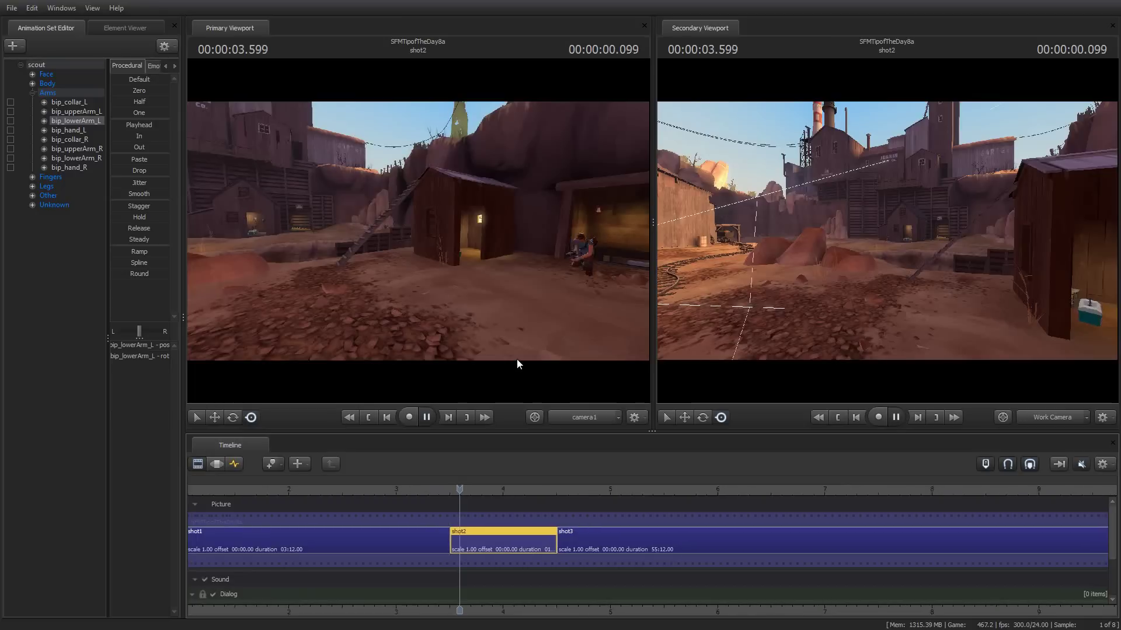
{"action": "key", "text": "space"}
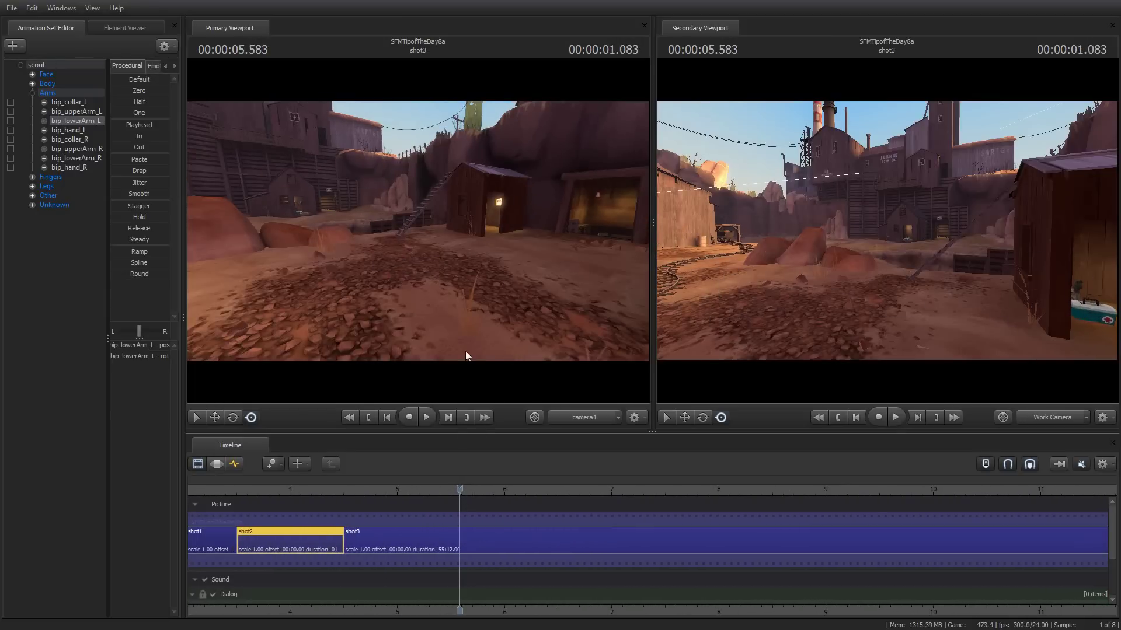
{"action": "key", "text": "Up"}
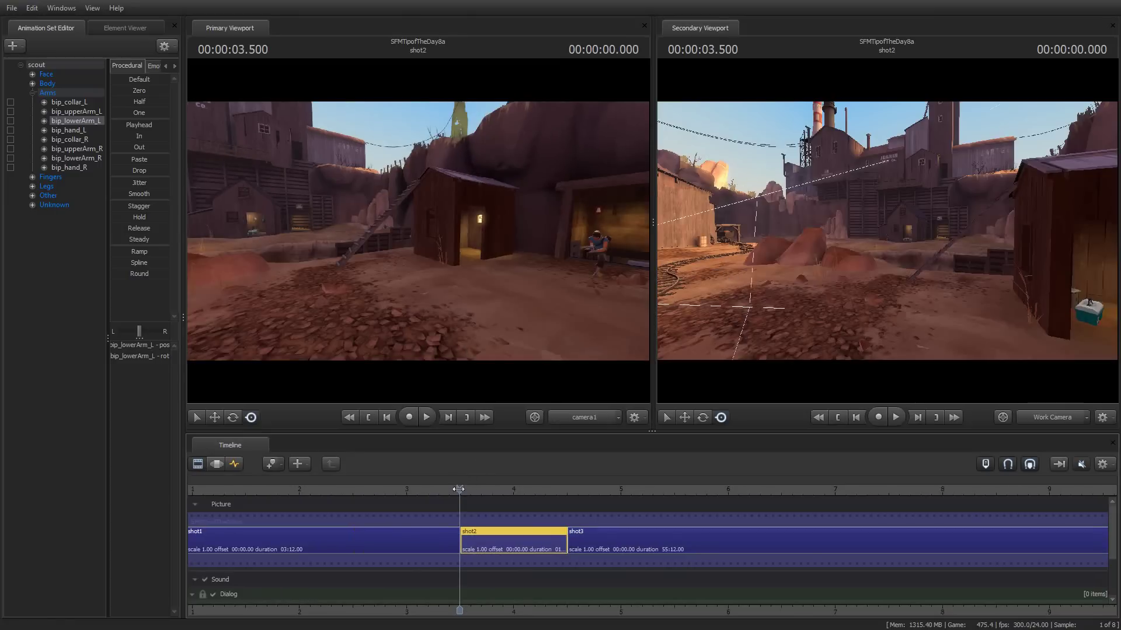
{"action": "left_click_drag", "start_coordinate": [459, 489], "coordinate": [553, 493]}
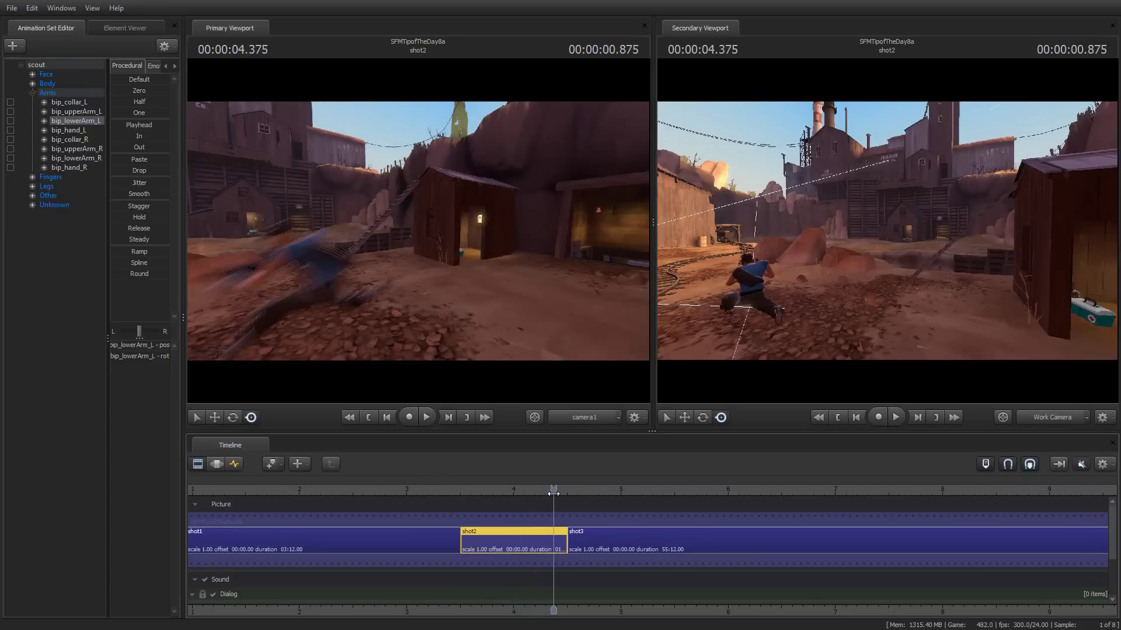
- Display the bip_lowerArm_L animation curves in the Graph Editor
{"action": "left_click", "coordinate": [236, 464]}
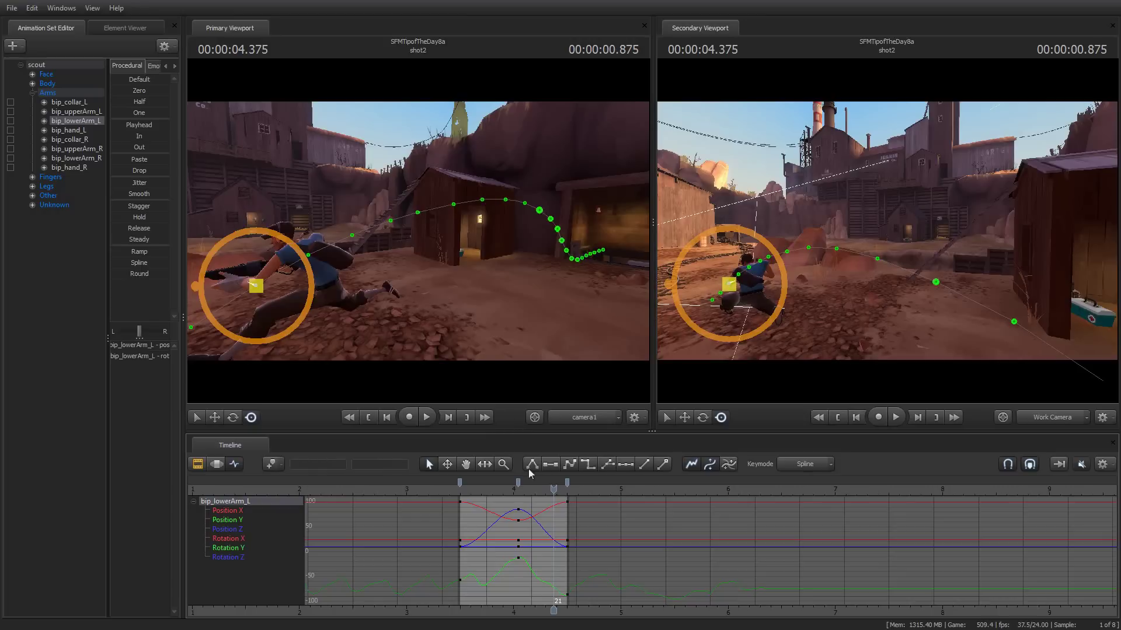
{"action": "scroll", "coordinate": [506, 554], "scroll_direction": "up", "scroll_amount": 2}
{"action": "scroll", "coordinate": [506, 554], "scroll_direction": "up", "scroll_amount": 3}
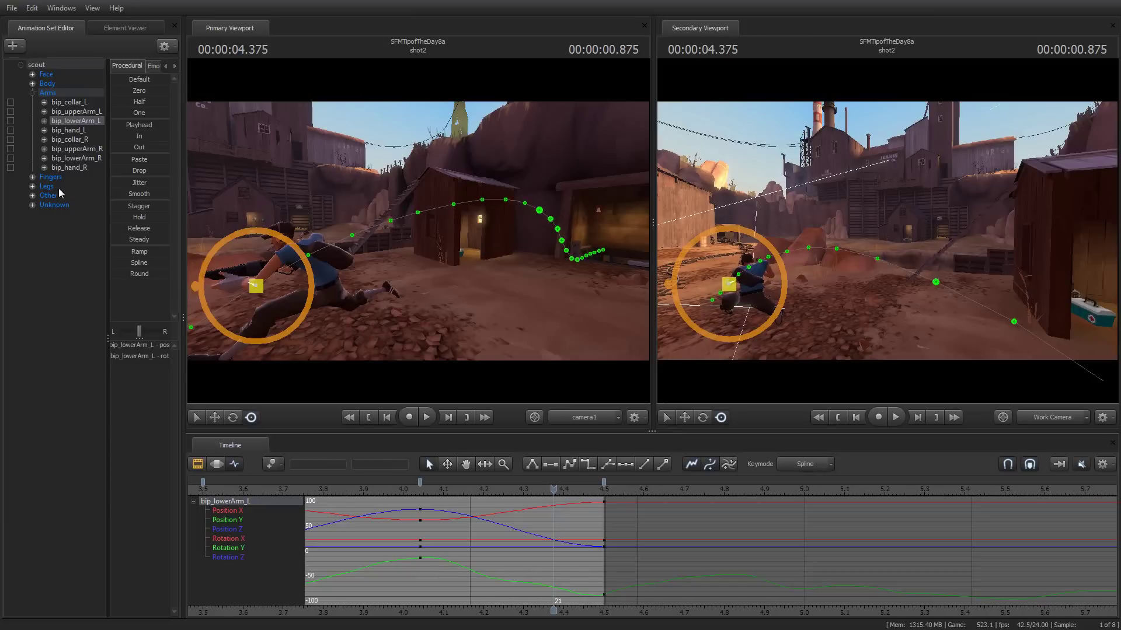
- Reveal the finger groups and step back to the earlier wave keyframe
{"action": "left_click", "coordinate": [44, 166]}
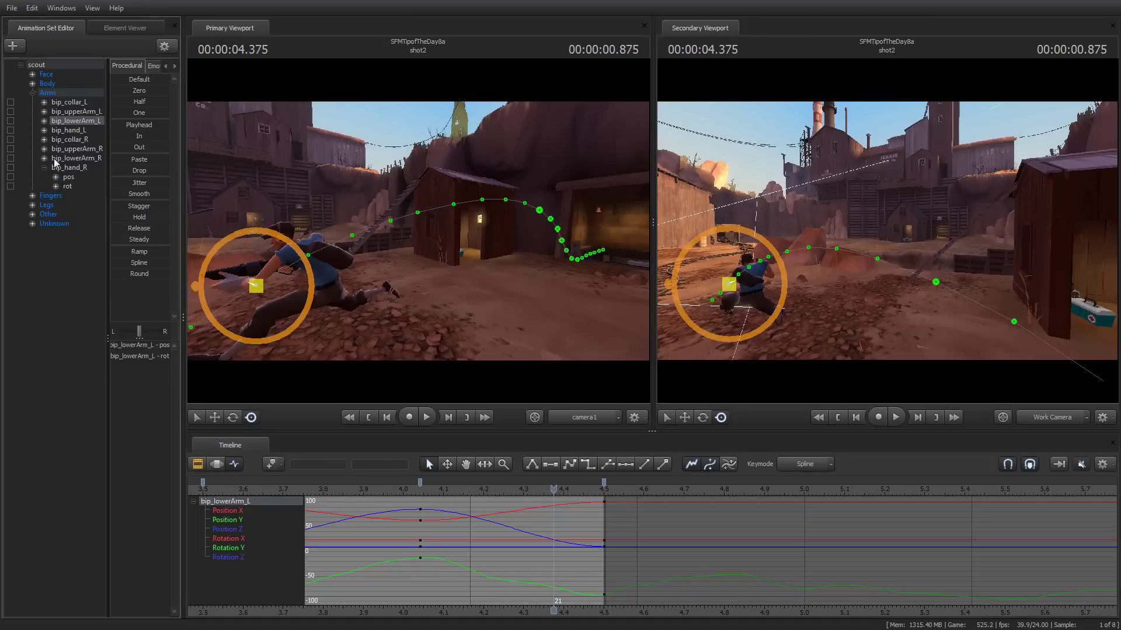
{"action": "left_click", "coordinate": [32, 196]}
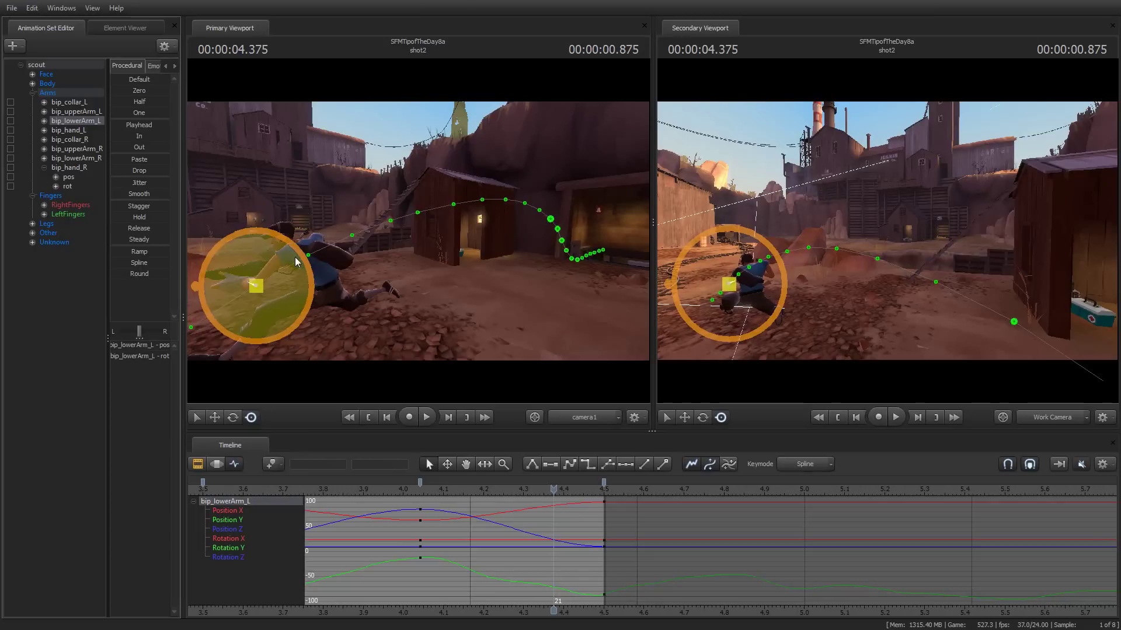
{"action": "key", "text": "Left"}
{"action": "key", "text": "Left"}
{"action": "key", "text": "Left"}
{"action": "key", "text": "Left"}
{"action": "key", "text": "Left"}
{"action": "key", "text": "Left"}
{"action": "key", "text": "Left"}
{"action": "key", "text": "Left"}
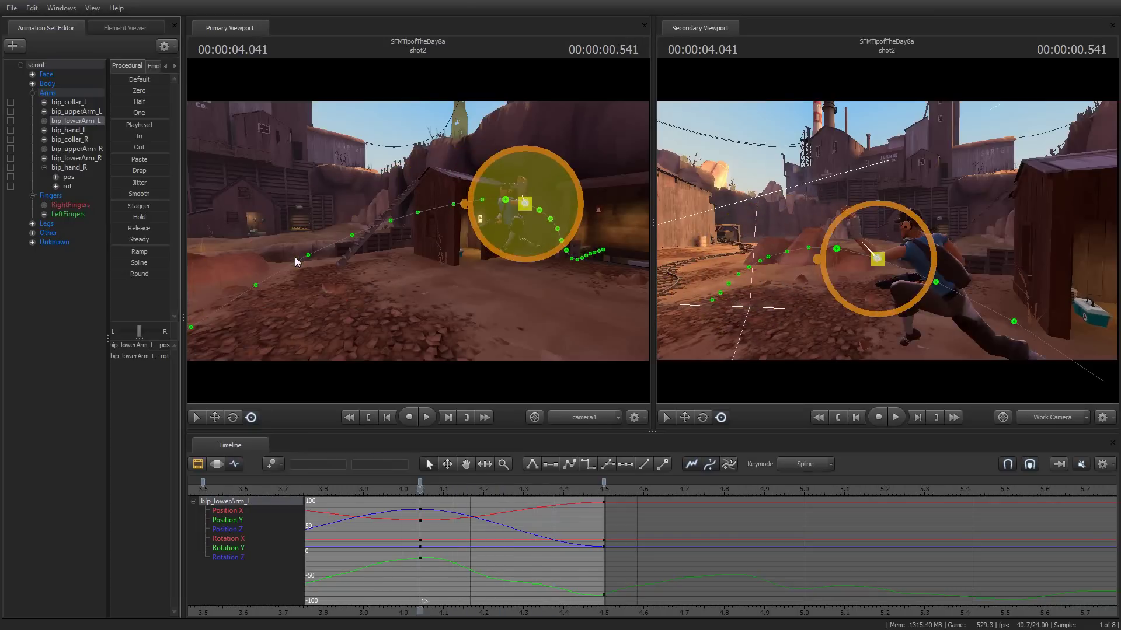
{"action": "mouse_move", "coordinate": [887, 231]}
{"action": "left_mouse_down"}
{"action": "mouse_move", "coordinate": [910, 236]}
{"action": "mouse_move", "coordinate": [866, 242]}
{"action": "left_mouse_up"}
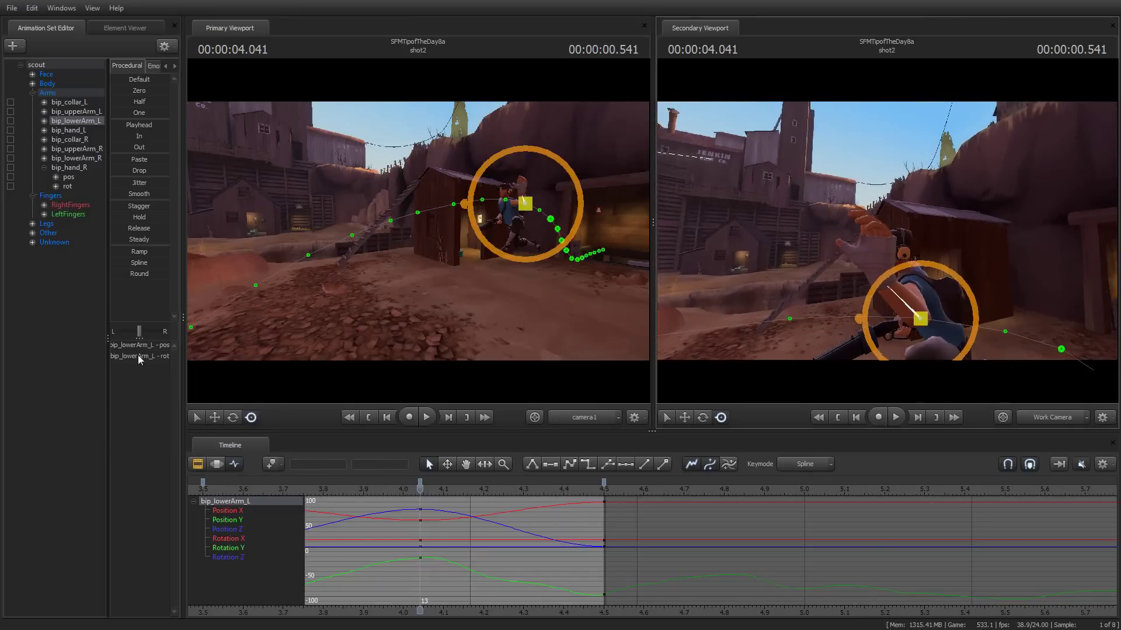
- List the left finger bones and curl the bip_middle_1_L base joint
{"action": "left_click", "coordinate": [66, 206]}
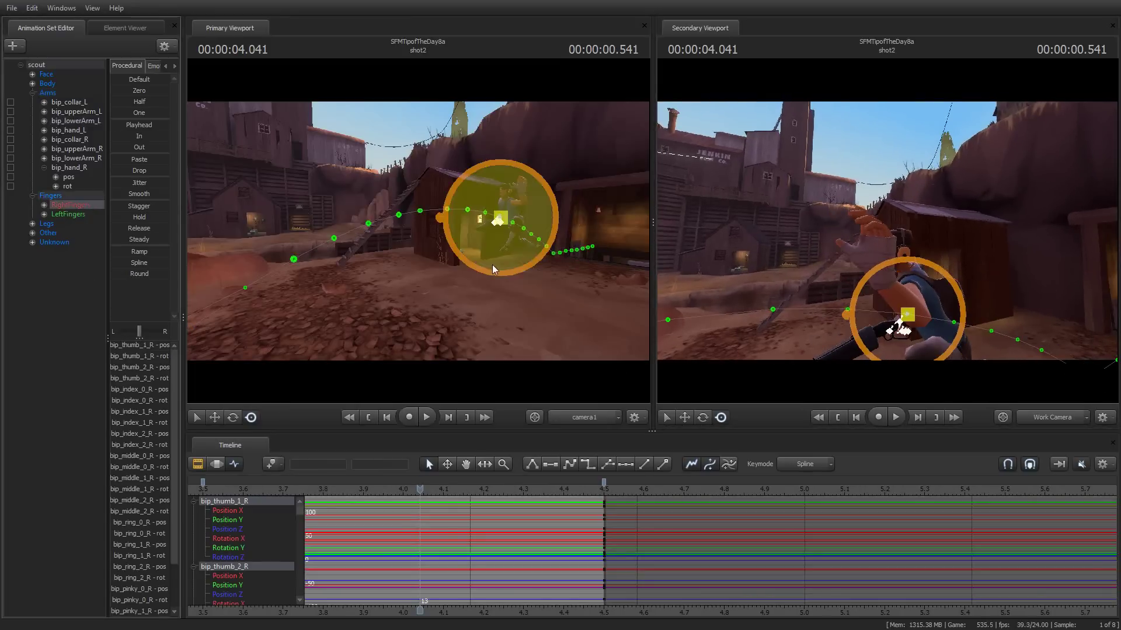
{"action": "left_click", "coordinate": [69, 215]}
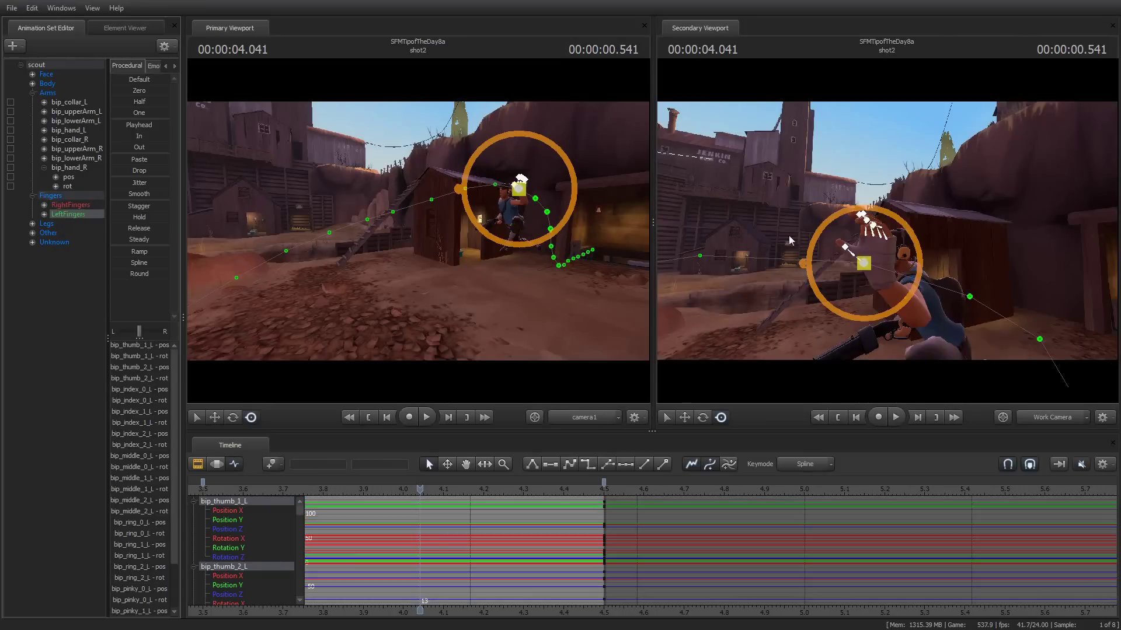
{"action": "left_click", "coordinate": [43, 214]}
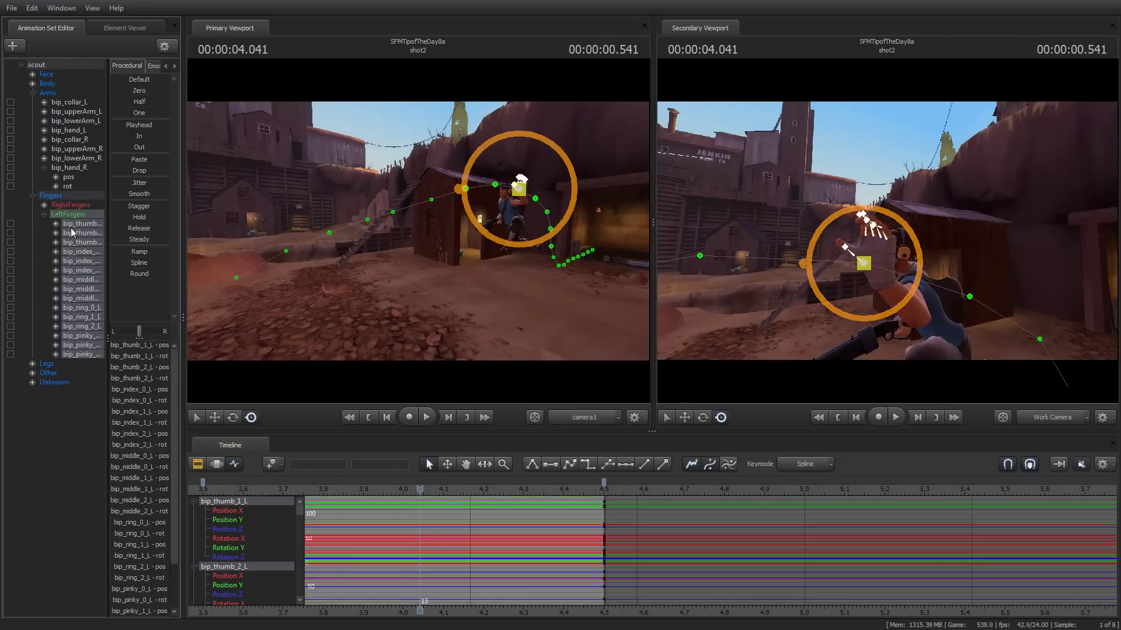
{"action": "left_click", "coordinate": [80, 290]}
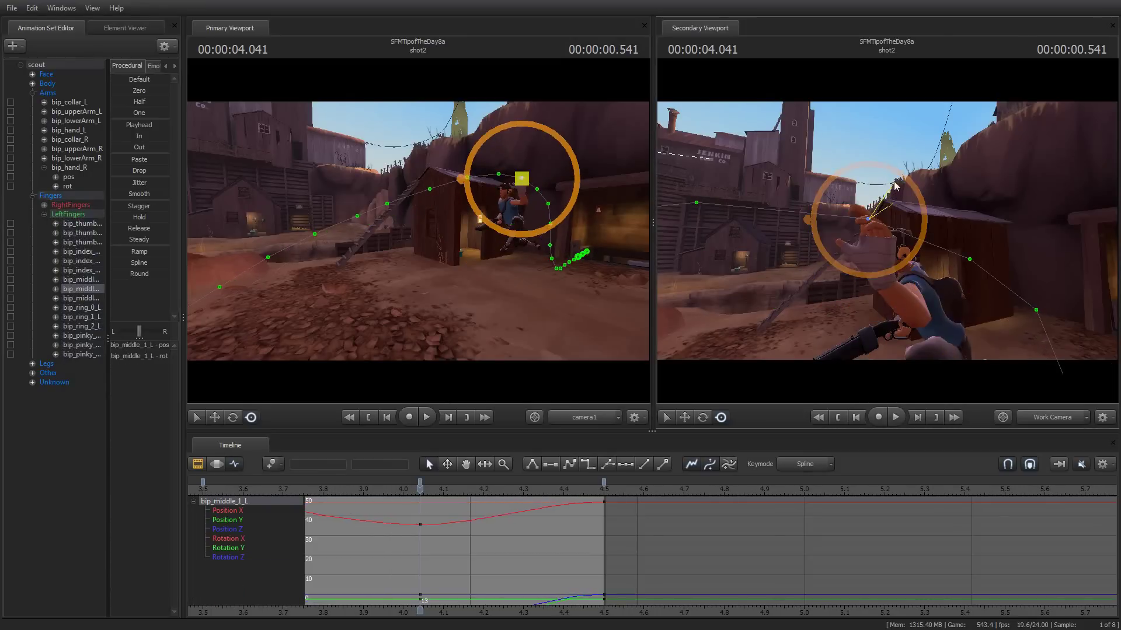
{"action": "left_click_drag", "start_coordinate": [896, 197], "coordinate": [892, 203]}
- Bend the left ring and pinky fingers, then scrub to check the pose
{"action": "left_click", "coordinate": [81, 299]}
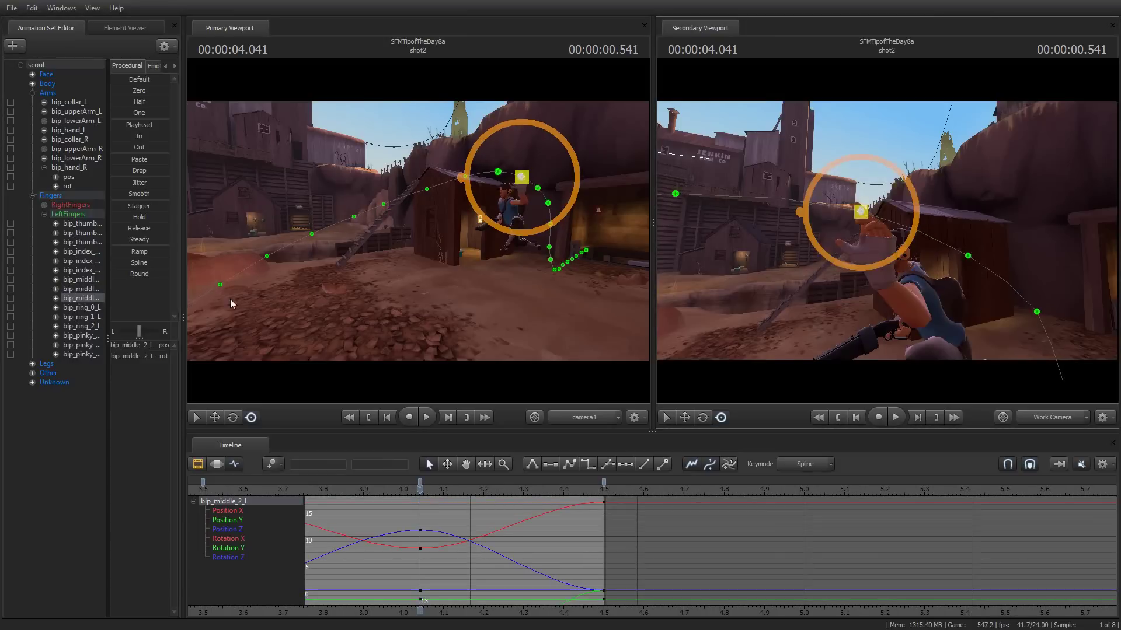
{"action": "left_click", "coordinate": [82, 307]}
{"action": "mouse_move", "coordinate": [878, 277]}
{"action": "left_mouse_down"}
{"action": "mouse_move", "coordinate": [895, 254]}
{"action": "mouse_move", "coordinate": [867, 255]}
{"action": "left_mouse_up"}
{"action": "left_click", "coordinate": [81, 317]}
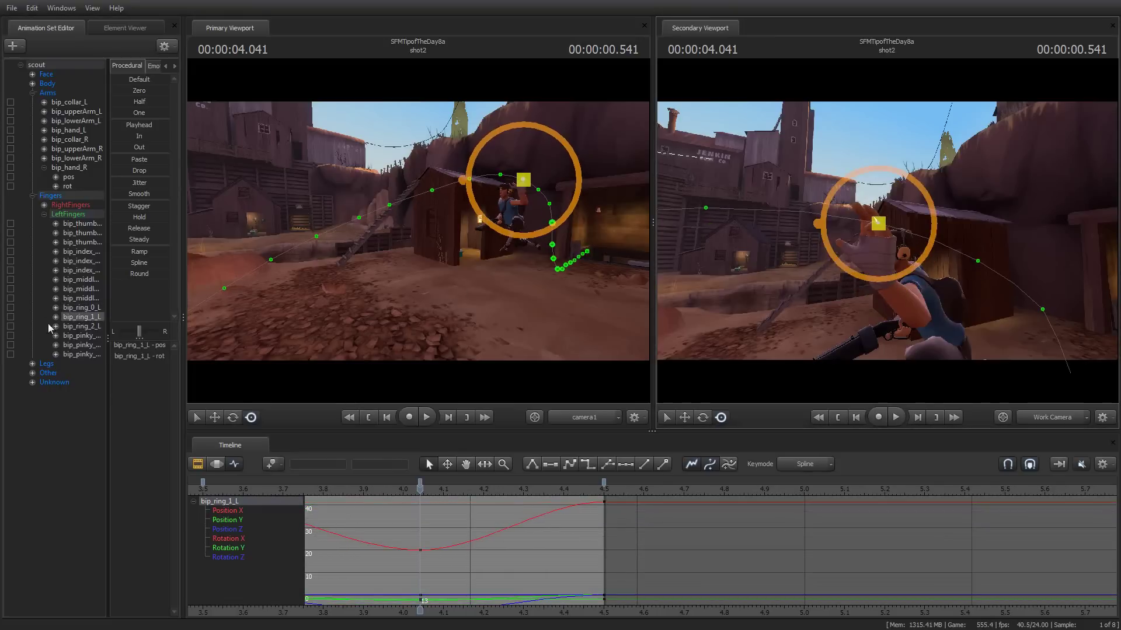
{"action": "left_click", "coordinate": [85, 337]}
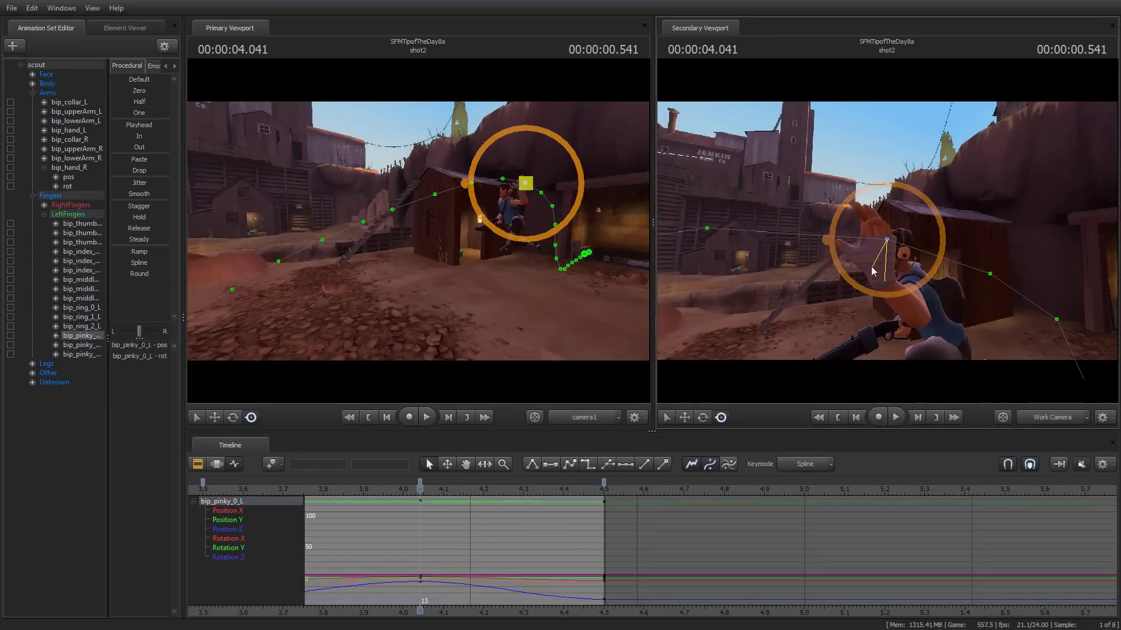
{"action": "left_click_drag", "start_coordinate": [871, 267], "coordinate": [872, 262]}
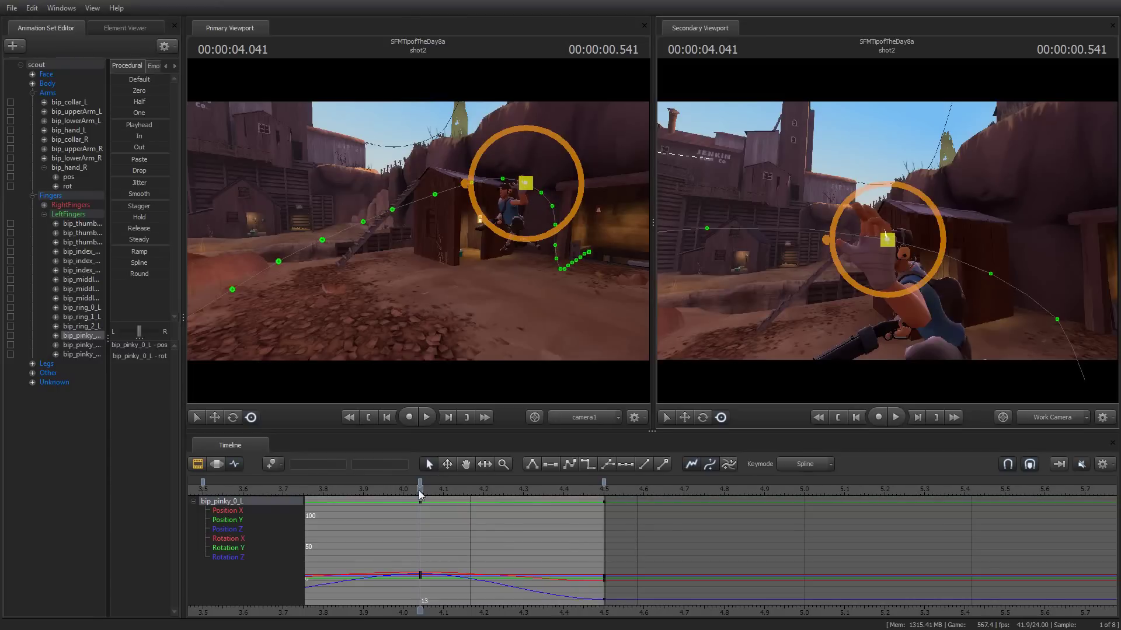
{"action": "mouse_move", "coordinate": [419, 487]}
{"action": "left_mouse_down"}
{"action": "mouse_move", "coordinate": [504, 488]}
{"action": "mouse_move", "coordinate": [373, 499]}
{"action": "left_mouse_up"}
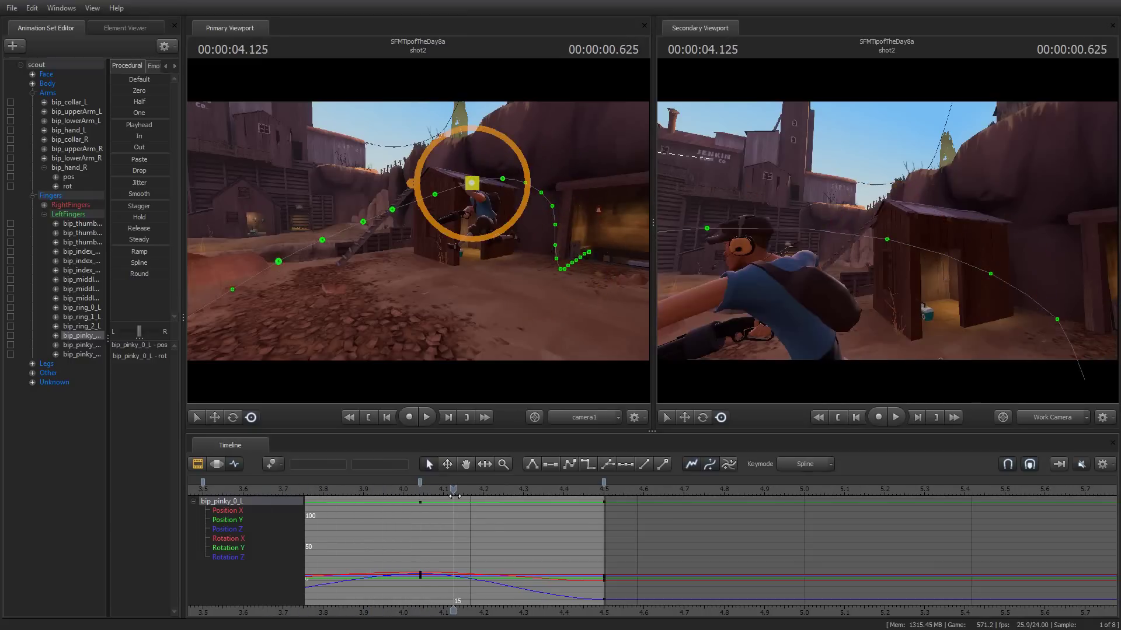
{"action": "mouse_move", "coordinate": [373, 500]}
{"action": "left_mouse_down"}
{"action": "mouse_move", "coordinate": [547, 499]}
{"action": "mouse_move", "coordinate": [386, 495]}
{"action": "left_mouse_up"}
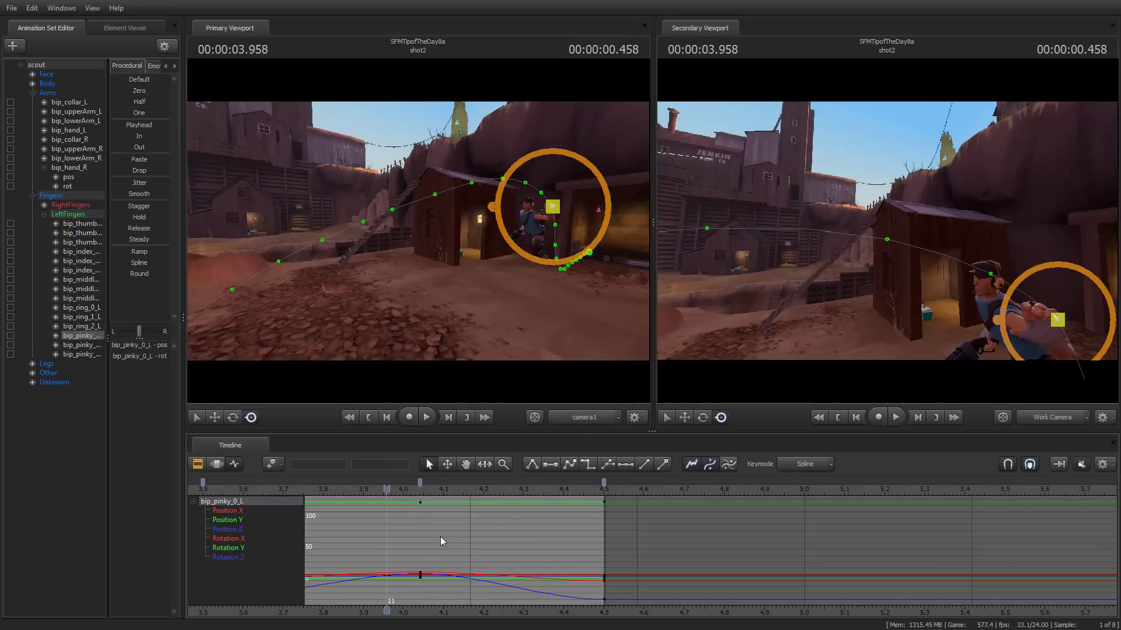
{"action": "scroll", "coordinate": [435, 536], "scroll_direction": "down", "scroll_amount": 1}
{"action": "scroll", "coordinate": [435, 537], "scroll_direction": "down", "scroll_amount": 2}
- Play shot2 from its start in the Clip Editor, then return to the start
{"action": "key", "text": "Up"}
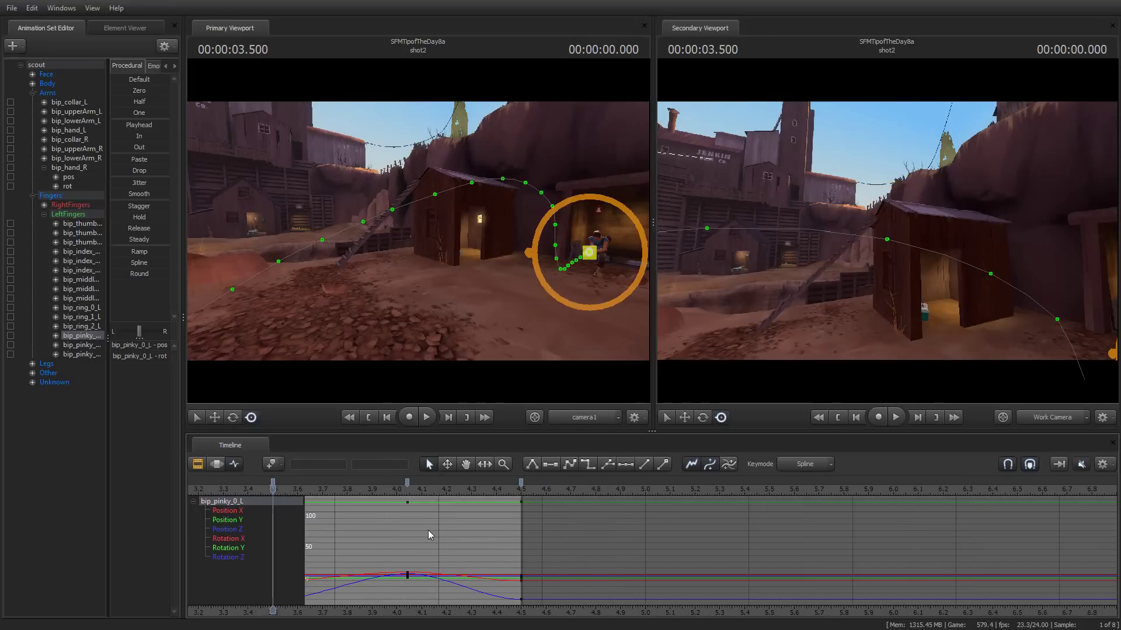
{"action": "left_click", "coordinate": [198, 464]}
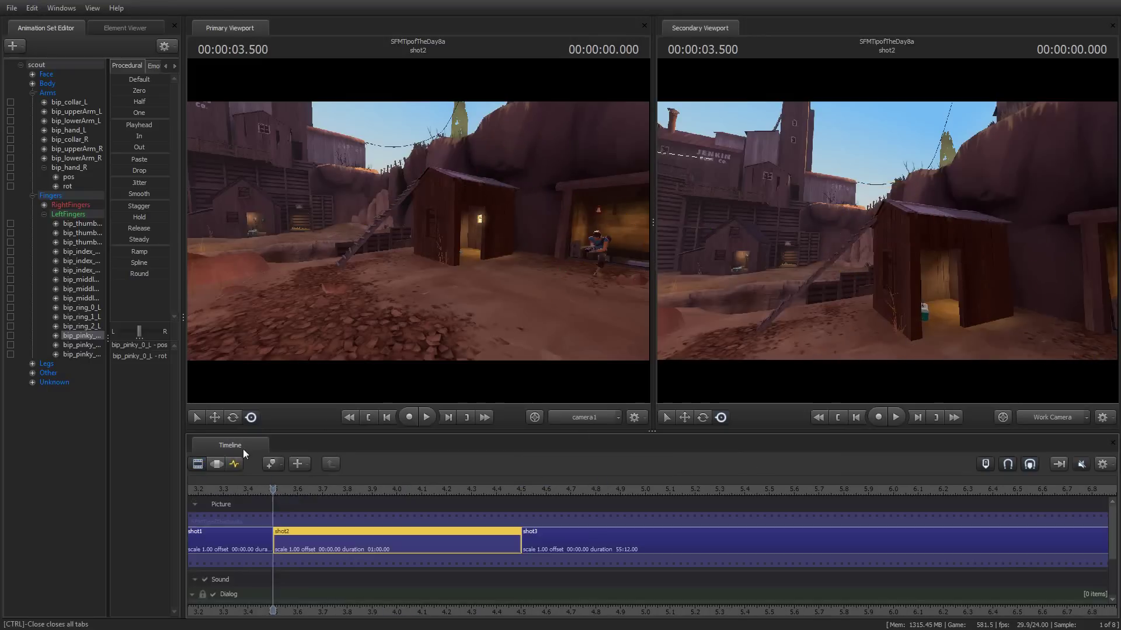
{"action": "key", "text": "space"}
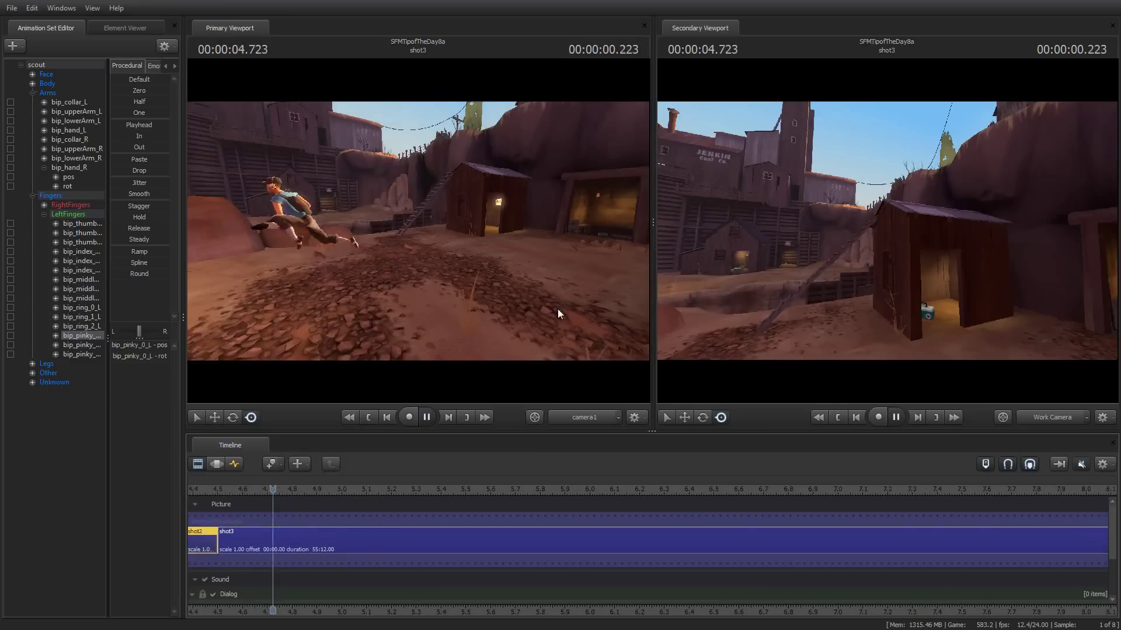
{"action": "key", "text": "space"}
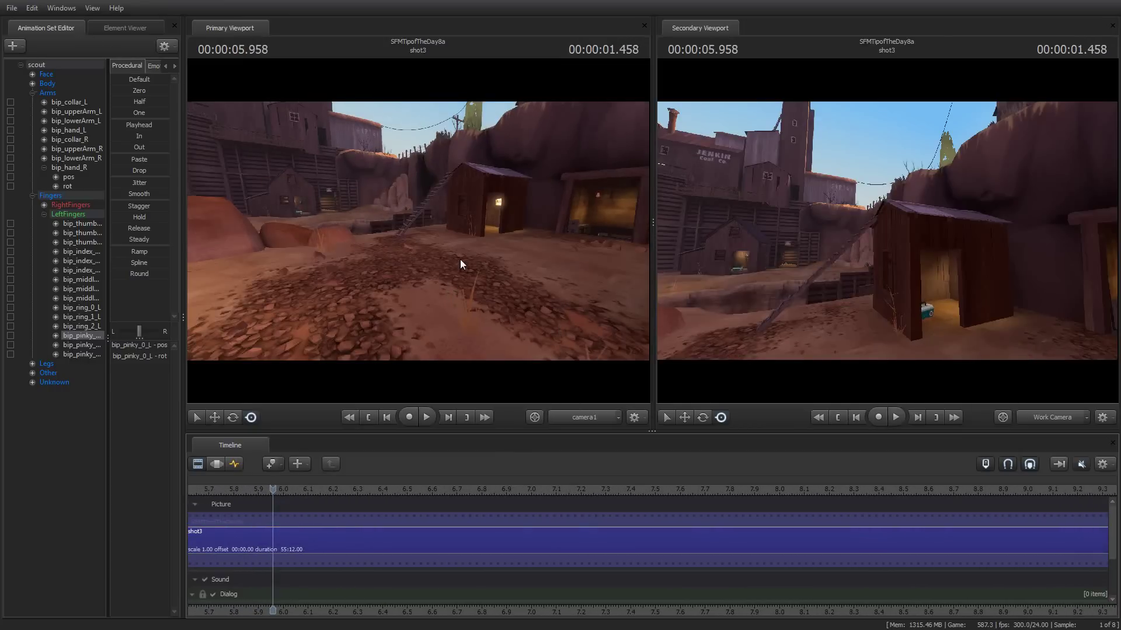
{"action": "key", "text": "Up"}
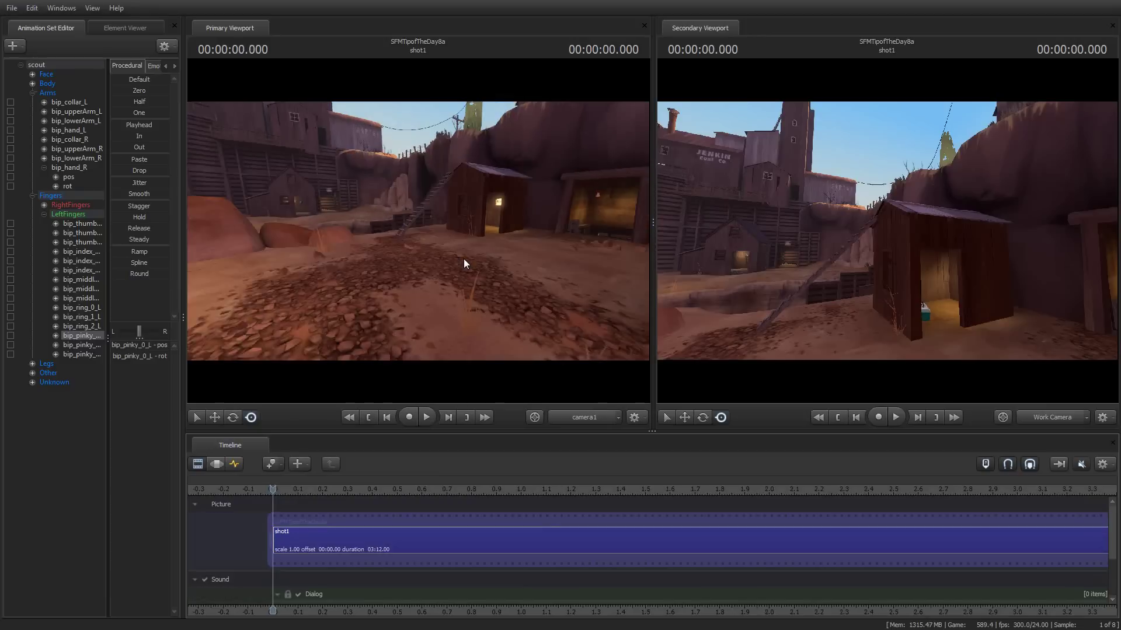